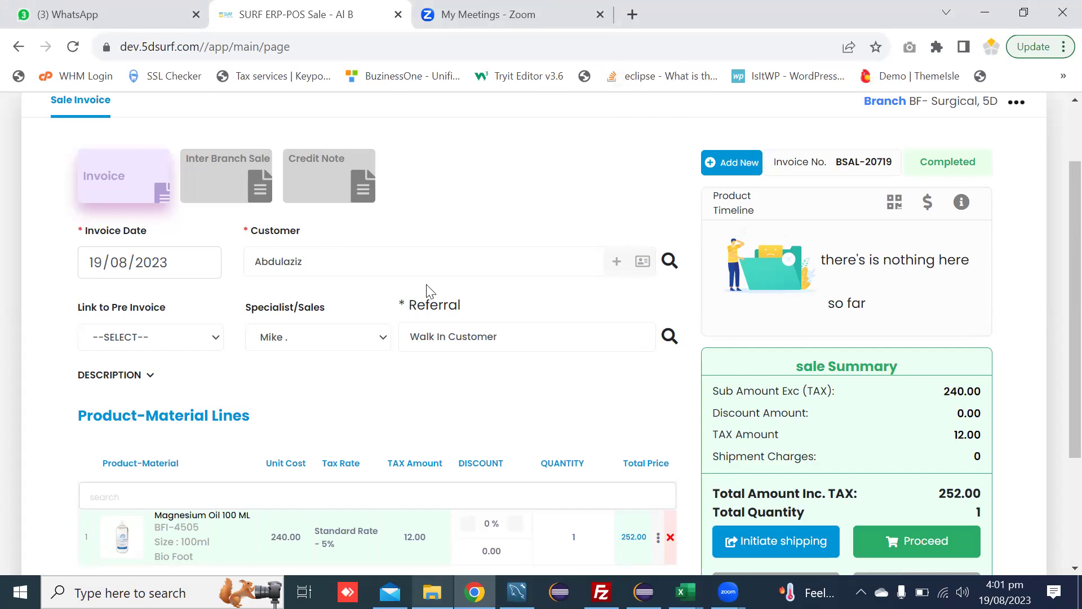
- Open Add Bulk Schedule from the actions menu of invoice BSAL-20719
scroll(427, 290, down, 2)
scroll(428, 300, up, 4)
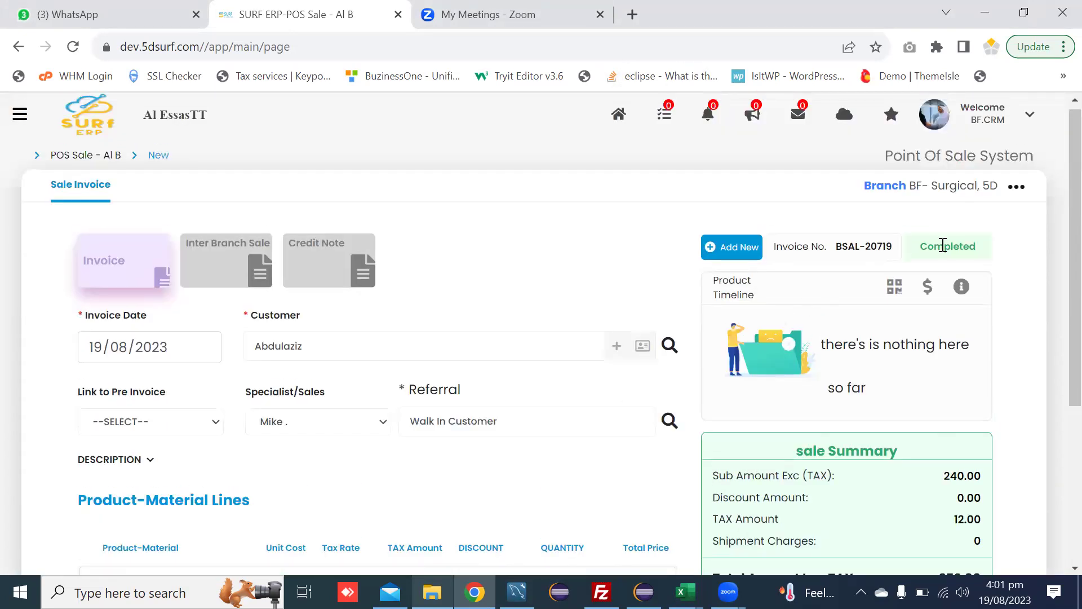
double_click(942, 247)
click(1018, 189)
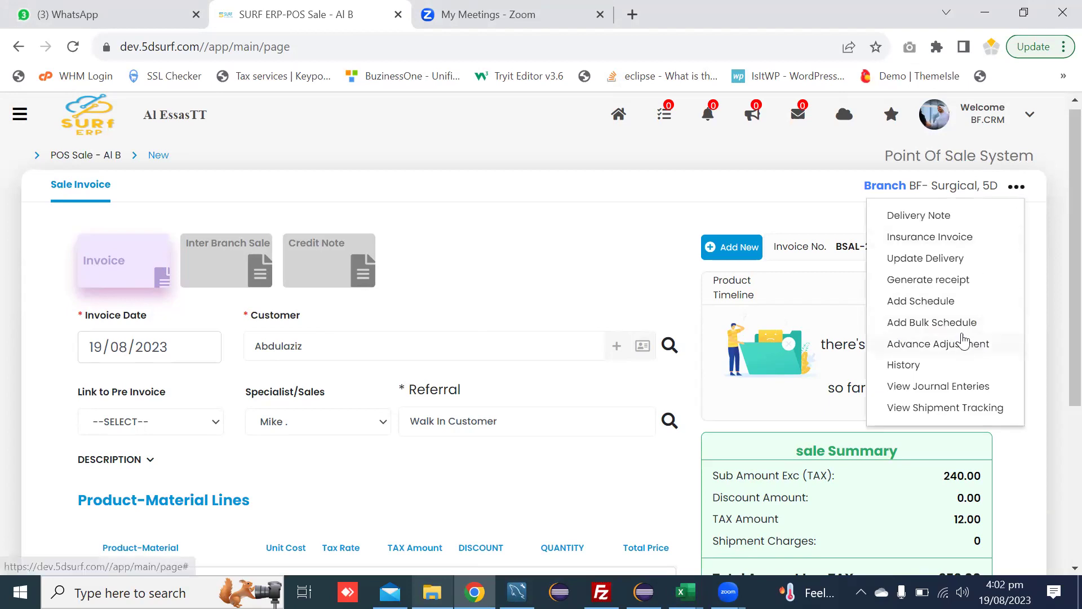
click(936, 327)
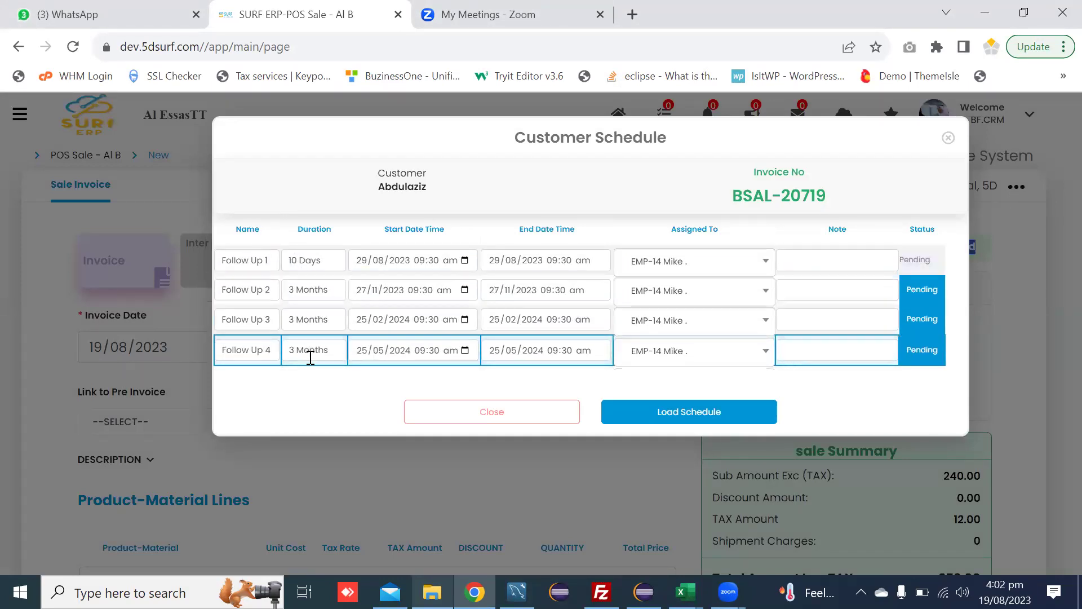
- Review Follow Up 1's start date and assignee, leaving both unchanged
click(383, 271)
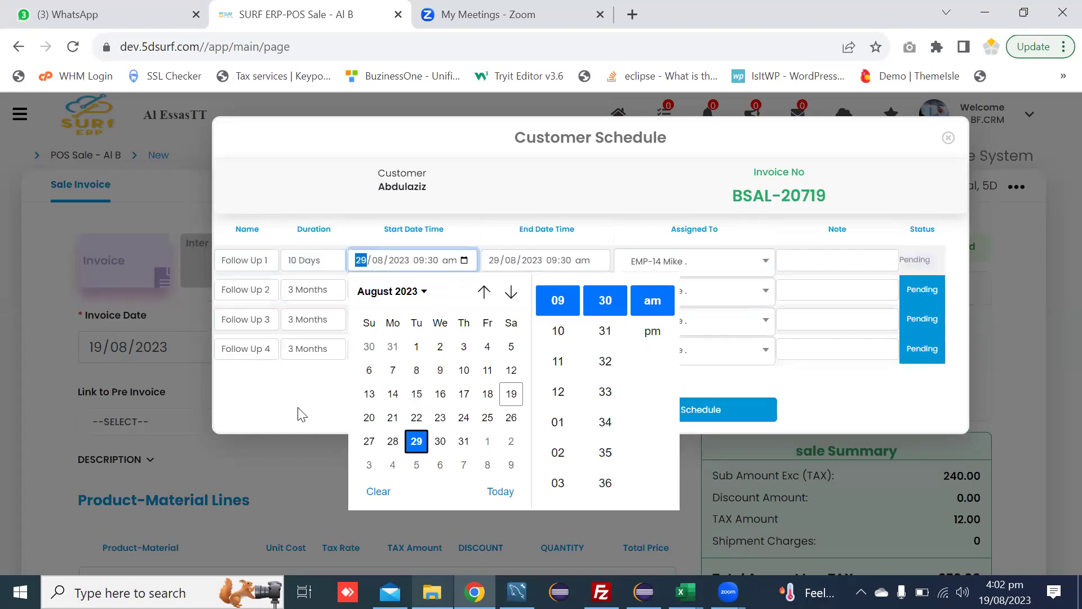
click(478, 274)
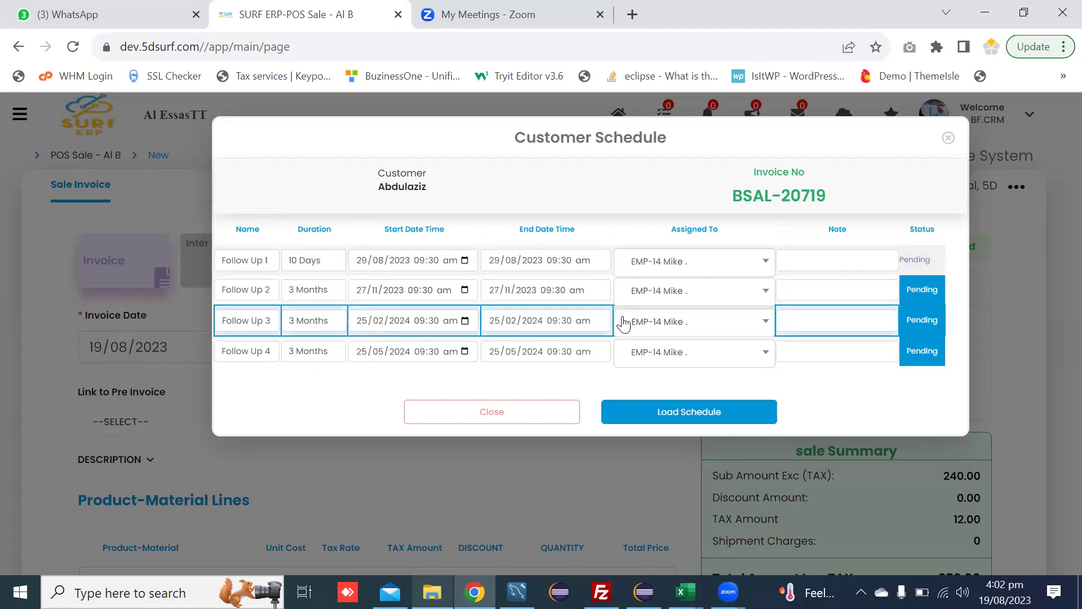
click(688, 270)
click(689, 271)
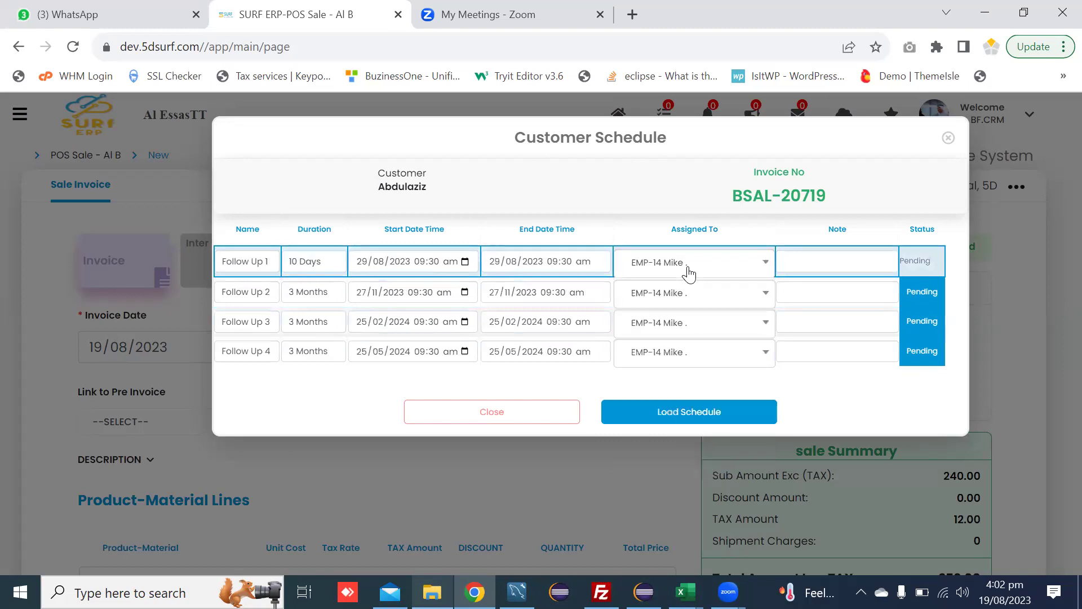
- Enter the note 'Note' for Follow Ups 1 through 4
click(804, 267)
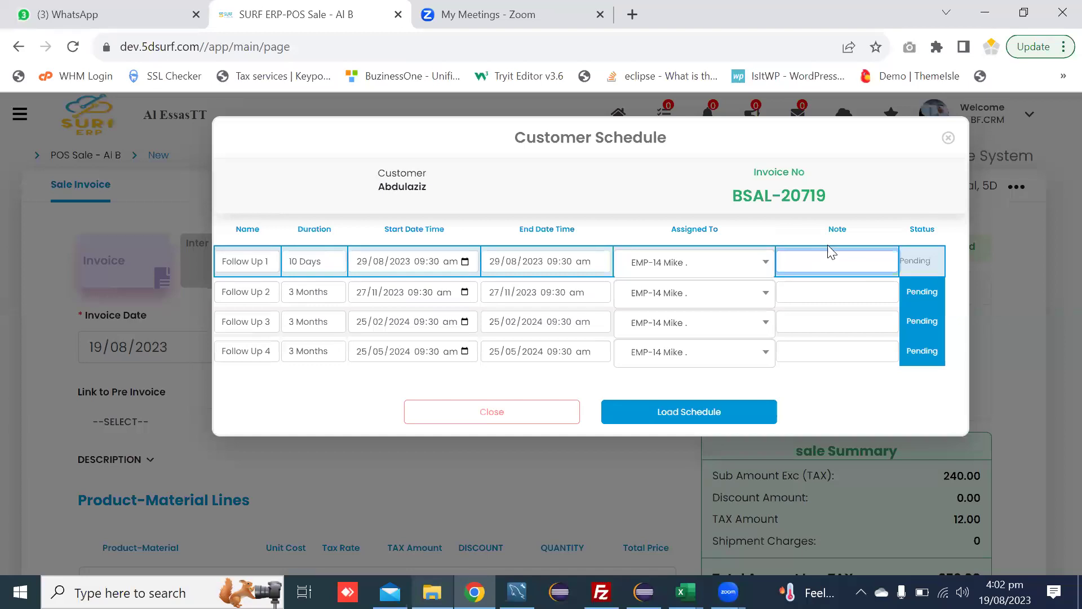
text(Note)
click(797, 290)
text(Note)
click(792, 320)
text(Note)
click(794, 350)
text(Note)
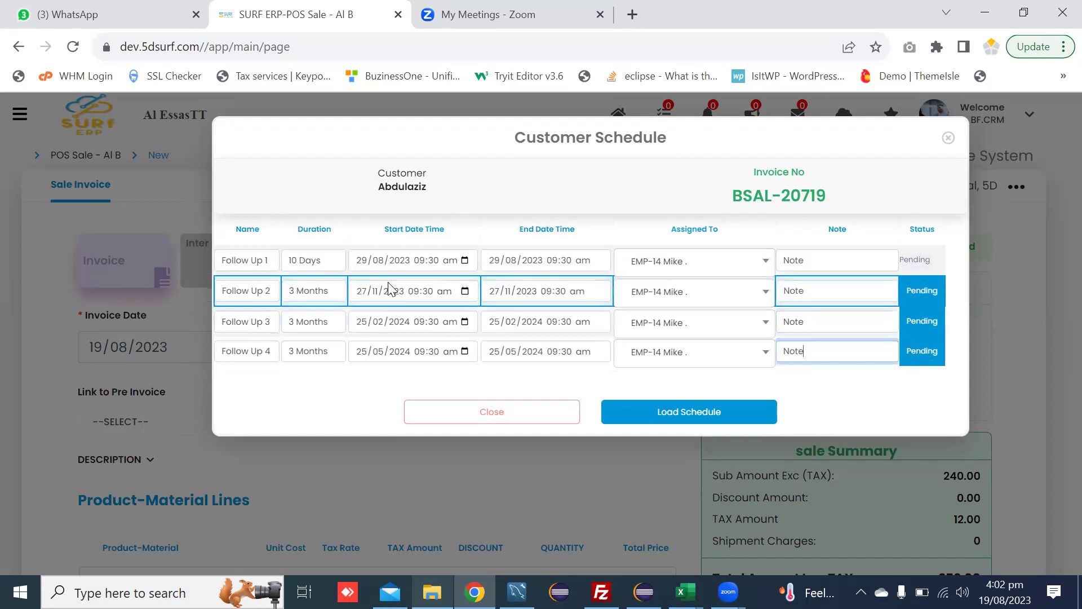
- Load the edited four-follow-up schedule
click(404, 228)
triple_click(405, 227)
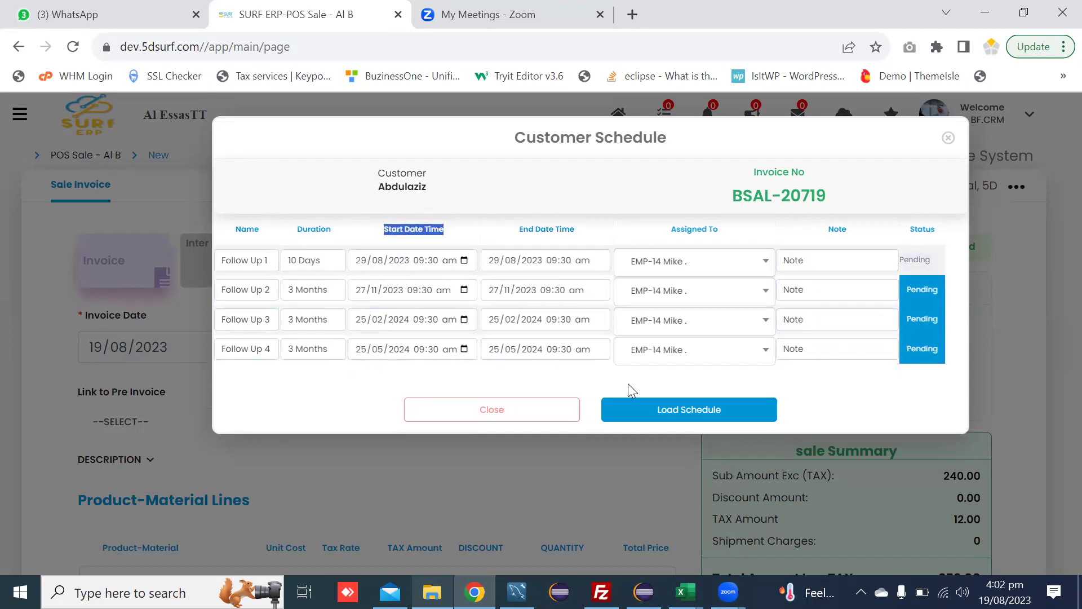
click(684, 415)
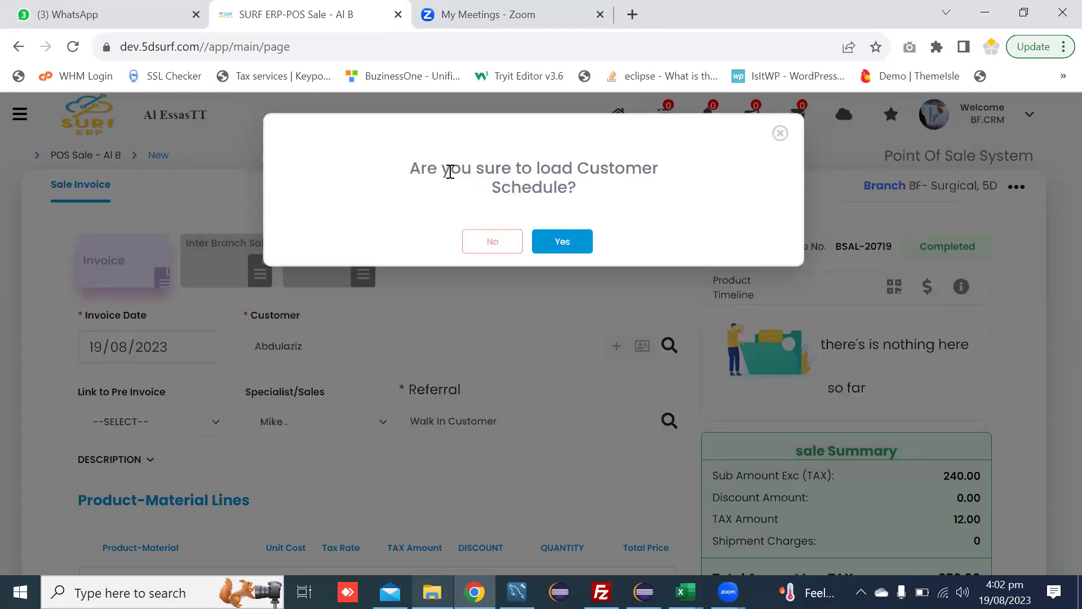
- Confirm the customer schedule and verify all four follow-ups show Working on it
click(572, 241)
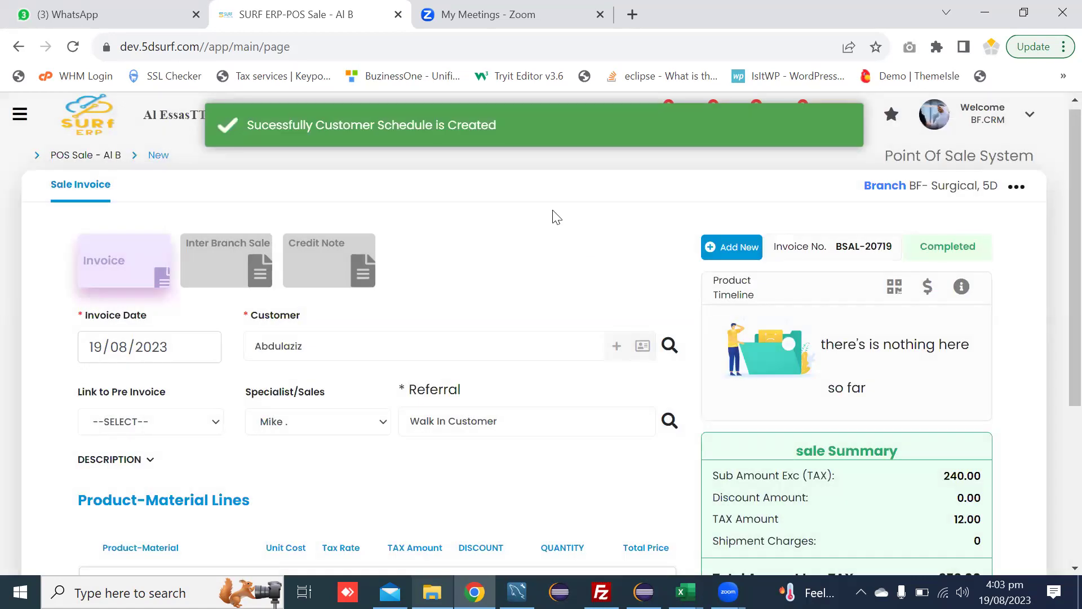
click(1016, 187)
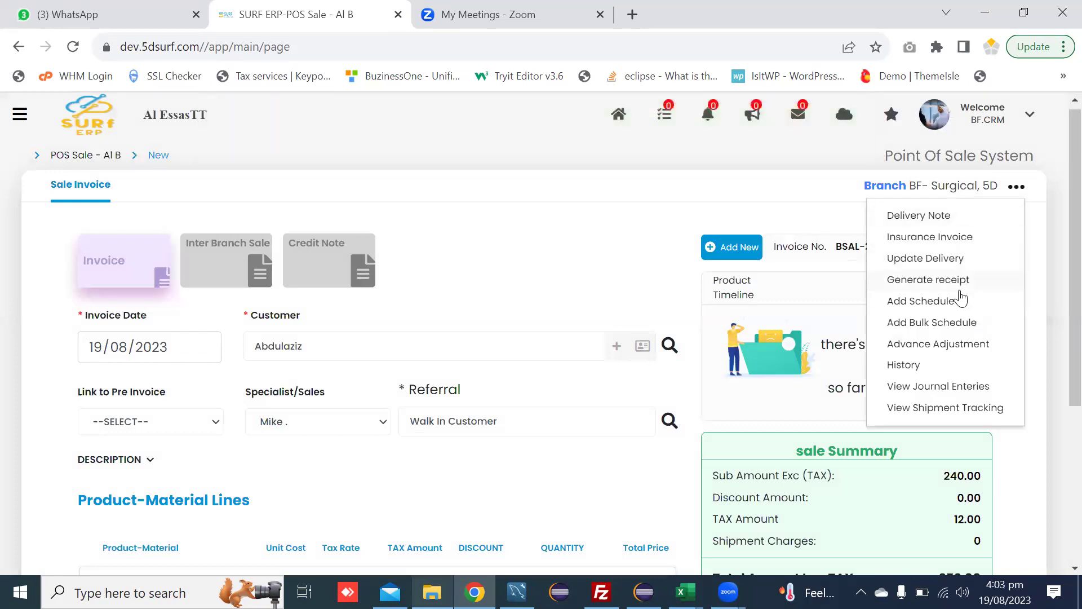
click(931, 324)
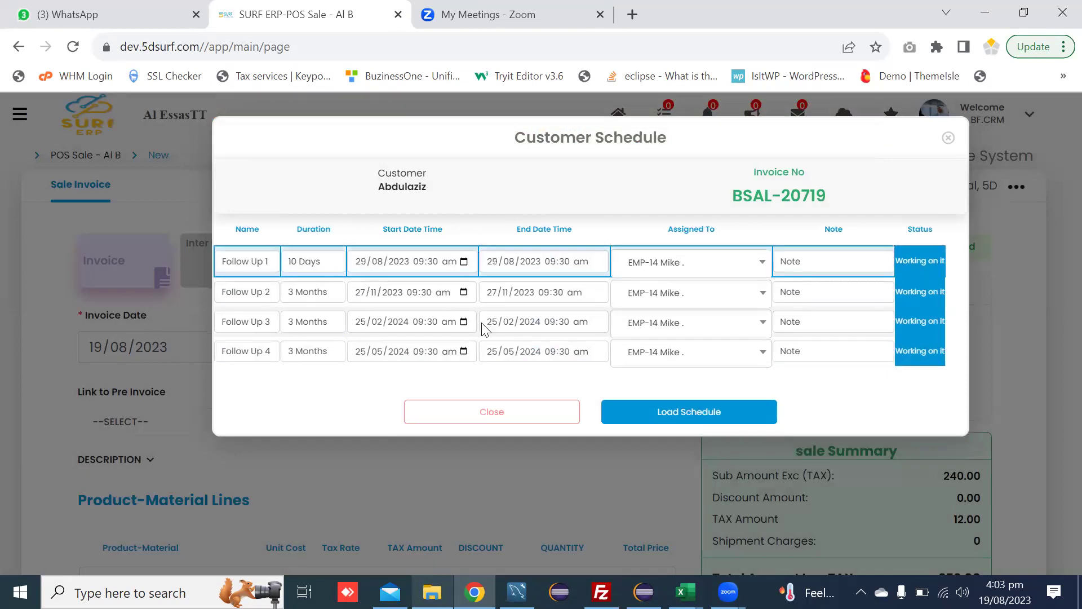
click(519, 411)
click(1017, 187)
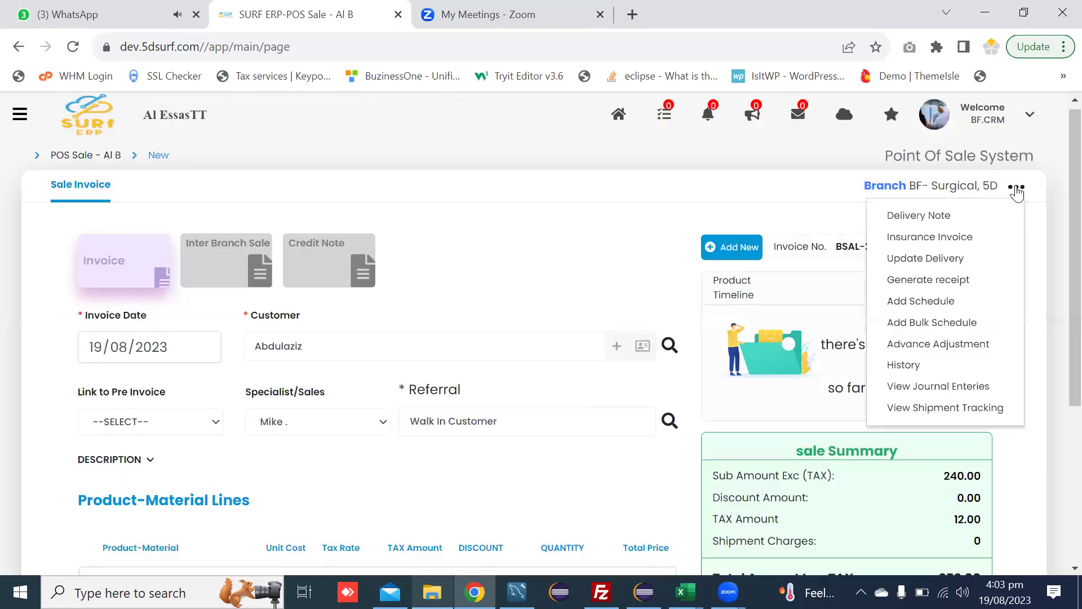
- Discard a new Add Schedule entry unsaved and go back to the POS Sale - Al B listing
click(934, 301)
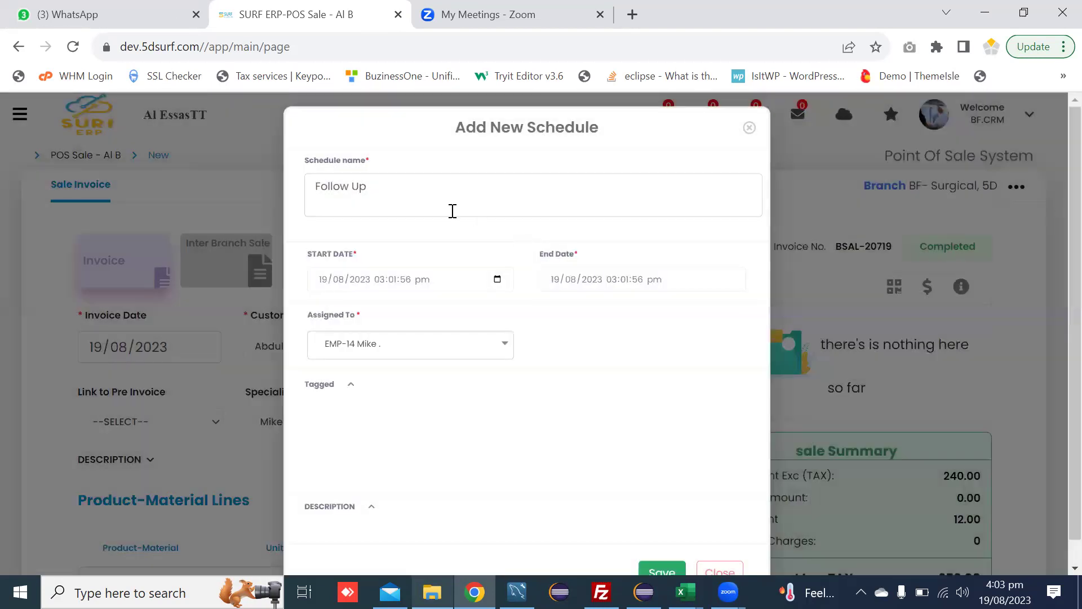
click(390, 193)
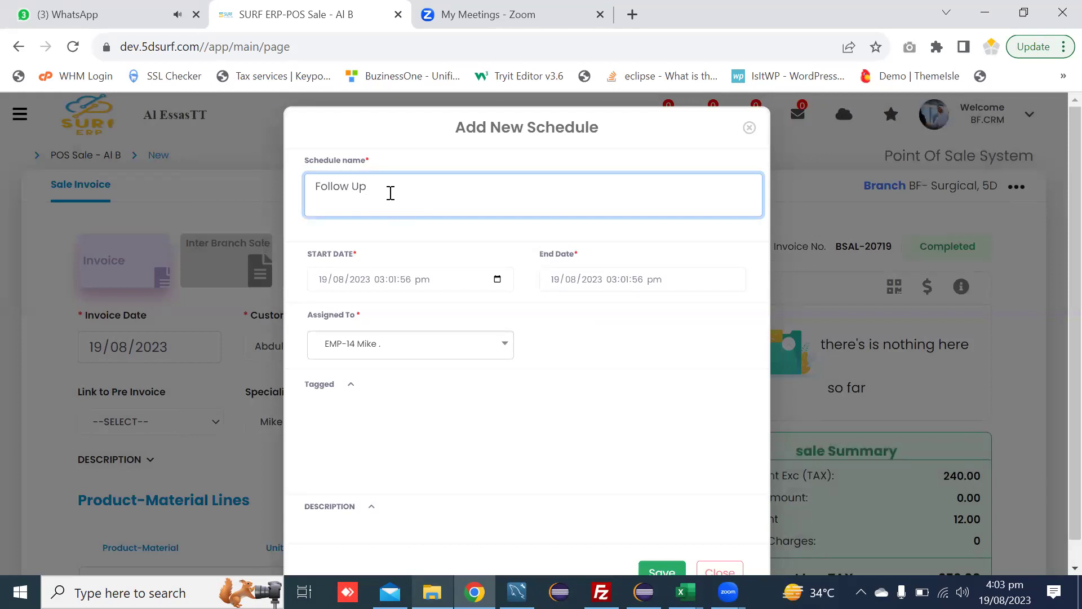
scroll(472, 253, down, 1)
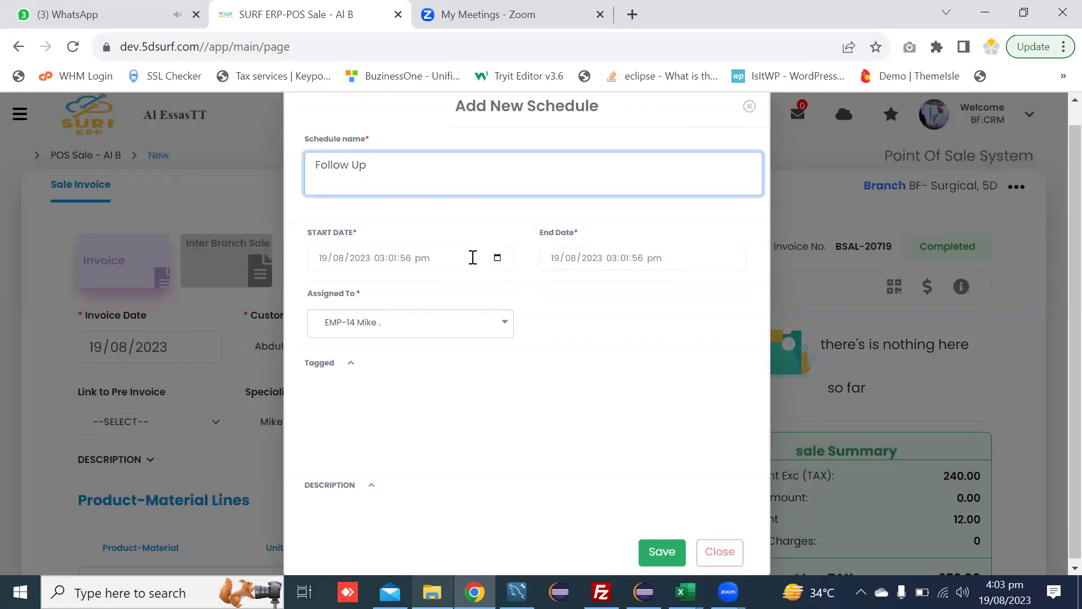
click(721, 549)
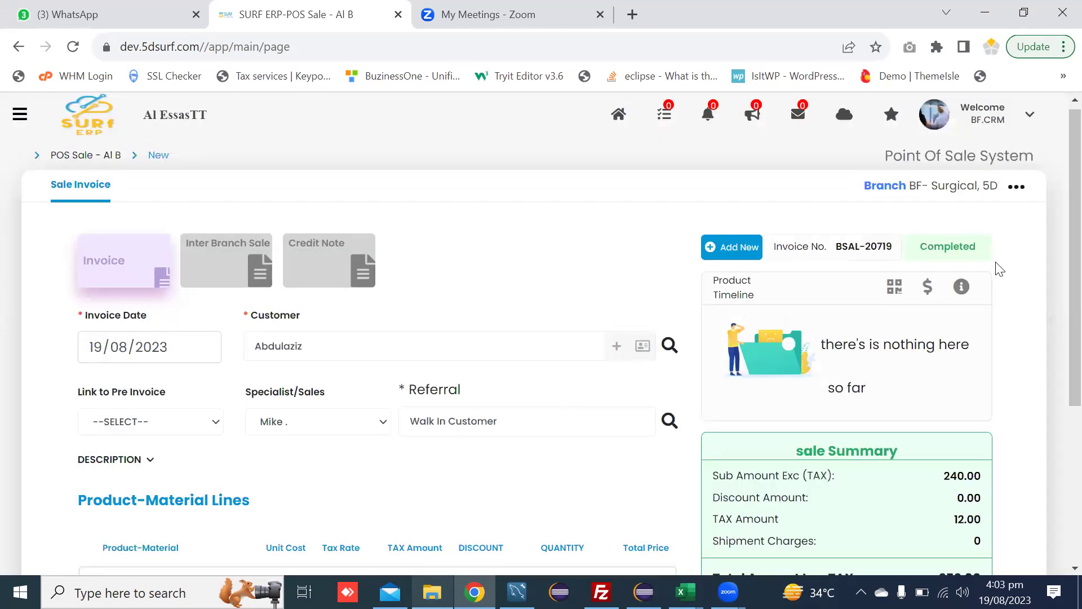
click(71, 156)
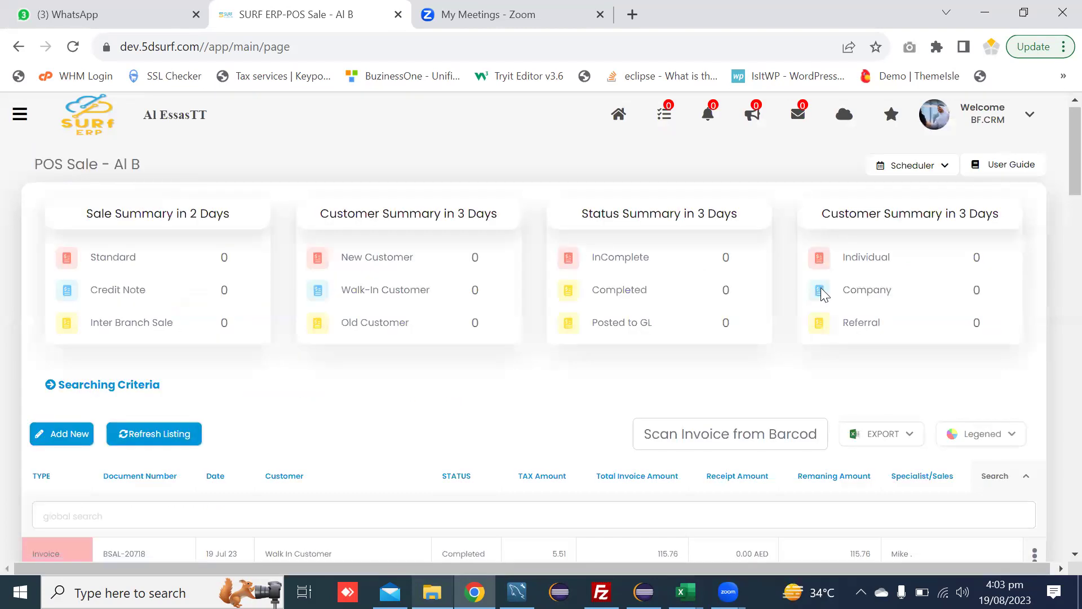
- Search customer schedules under Scheduler > View Schedule for customer name aziz
click(909, 165)
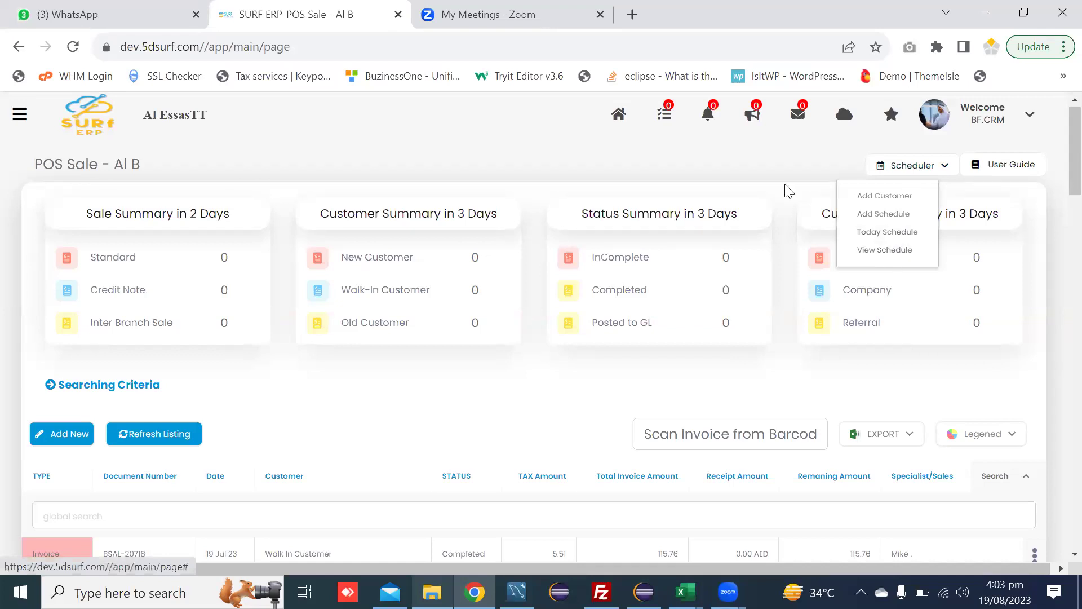
click(648, 184)
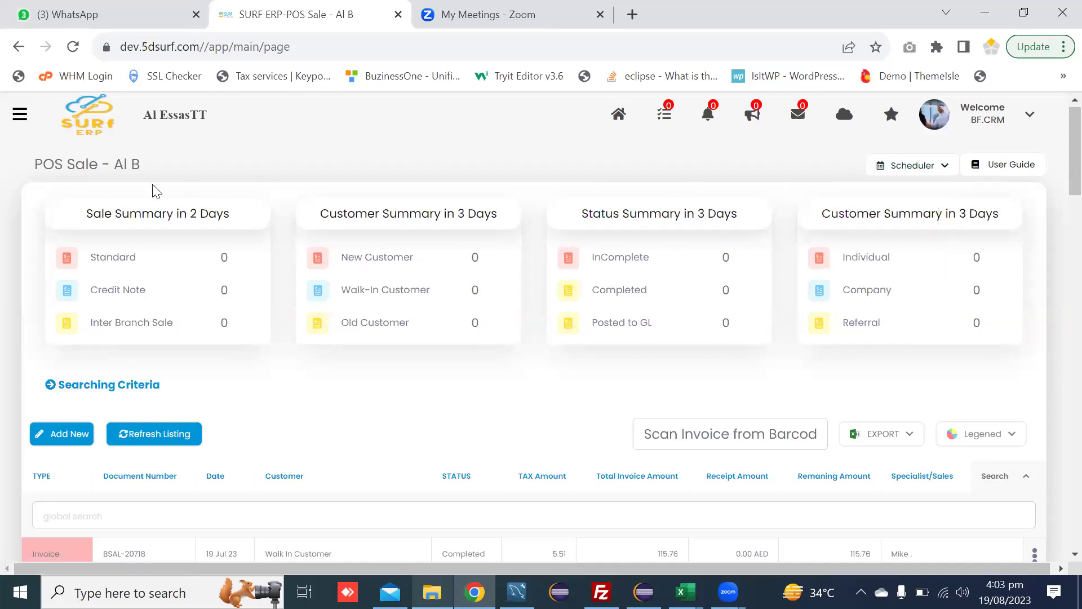
click(925, 170)
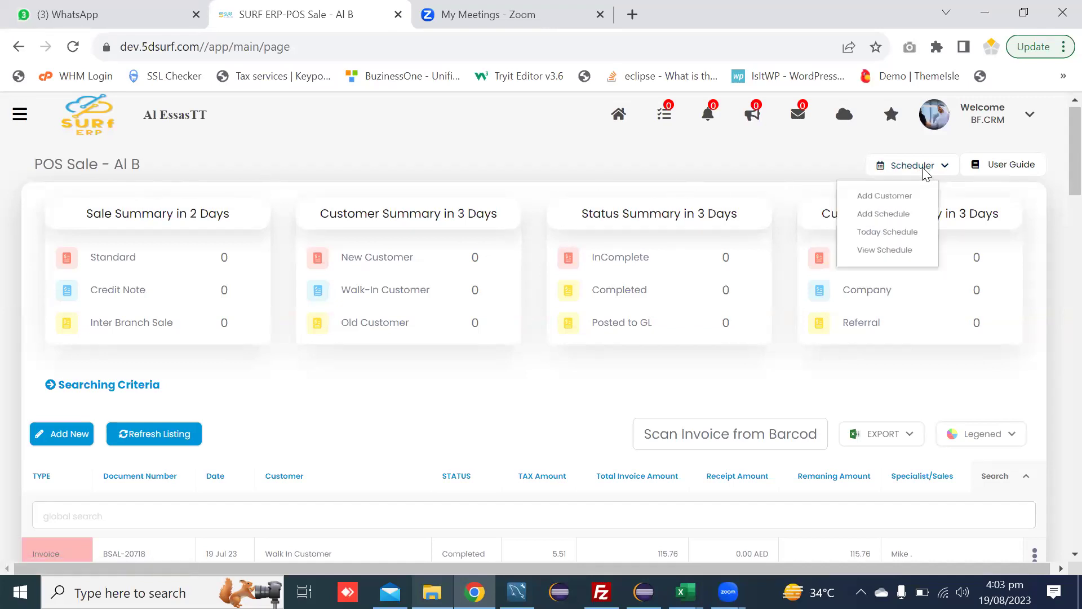
click(884, 250)
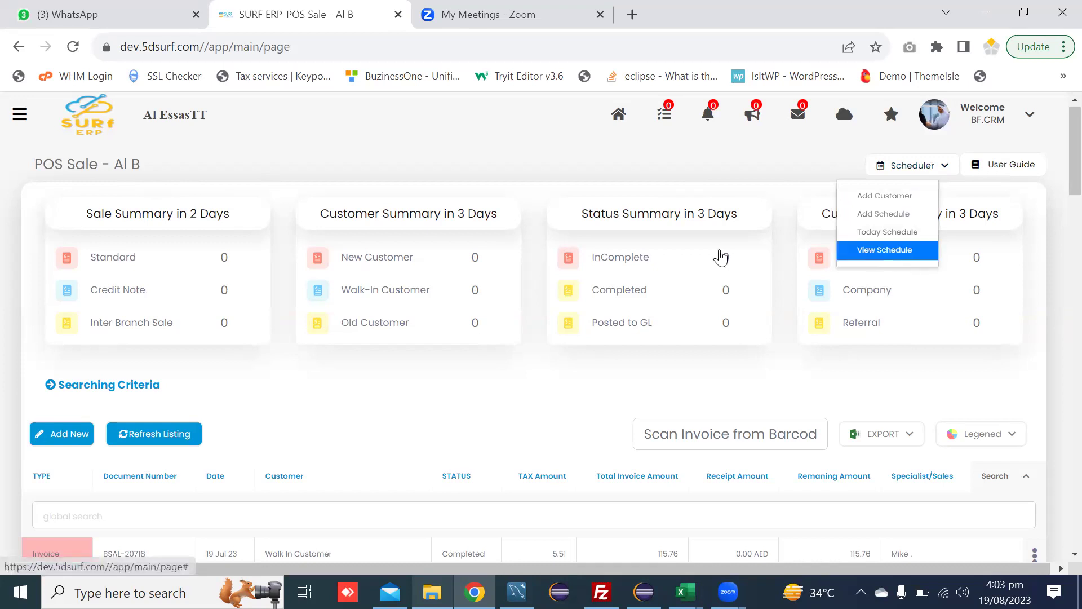
click(305, 210)
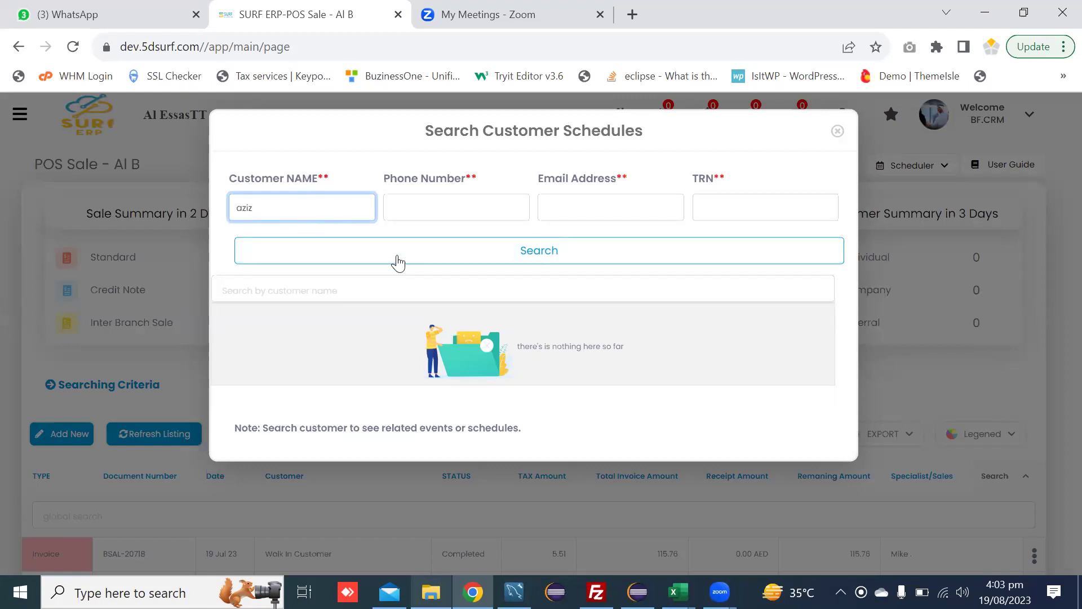
click(451, 250)
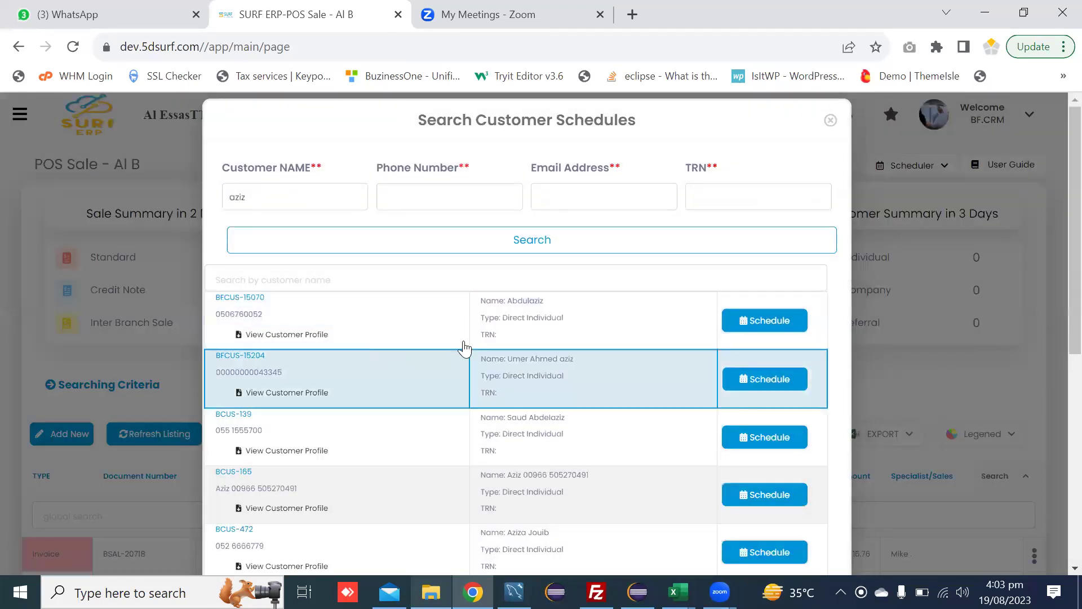
click(763, 321)
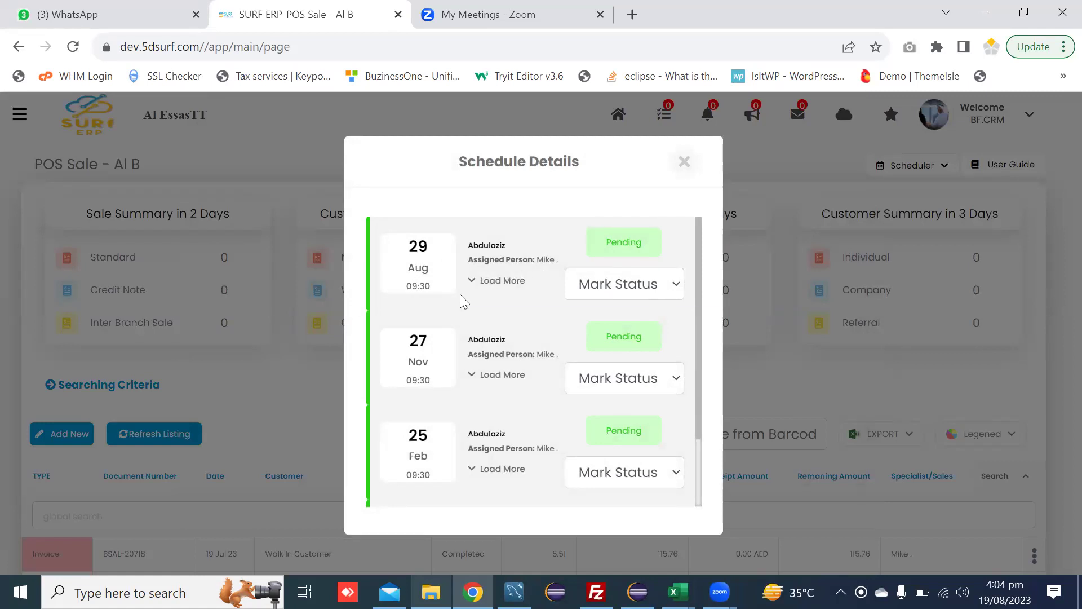
scroll(457, 293, down, 1)
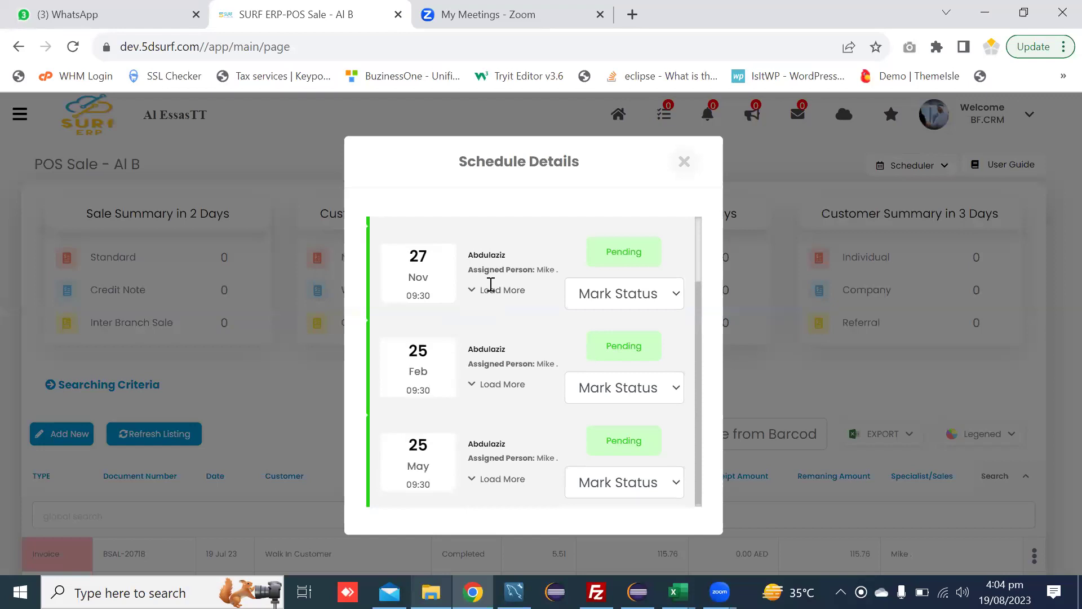
scroll(439, 367, down, 1)
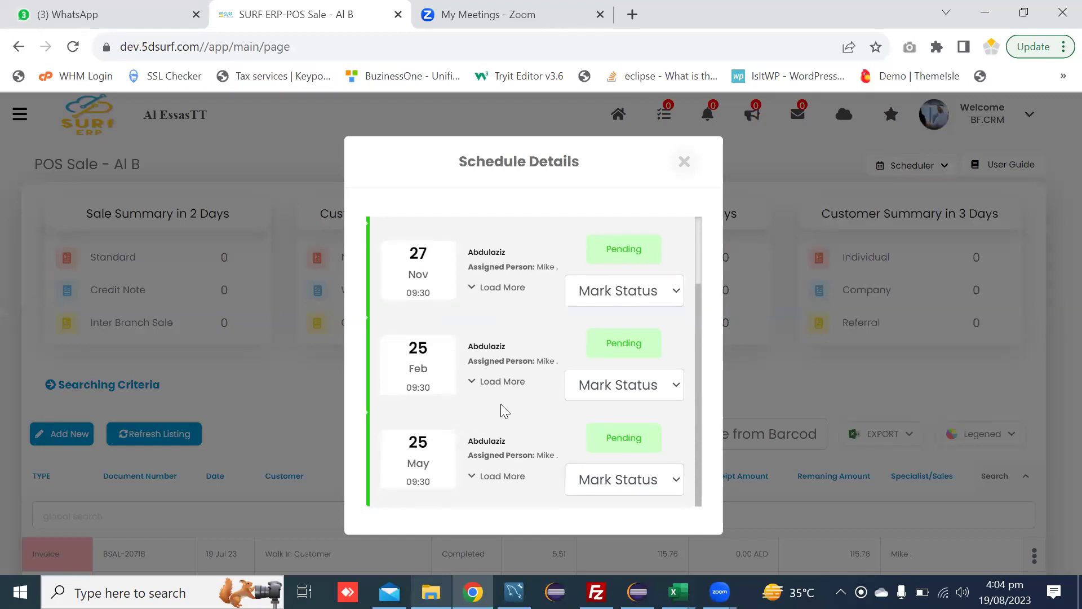
scroll(526, 351, up, 1)
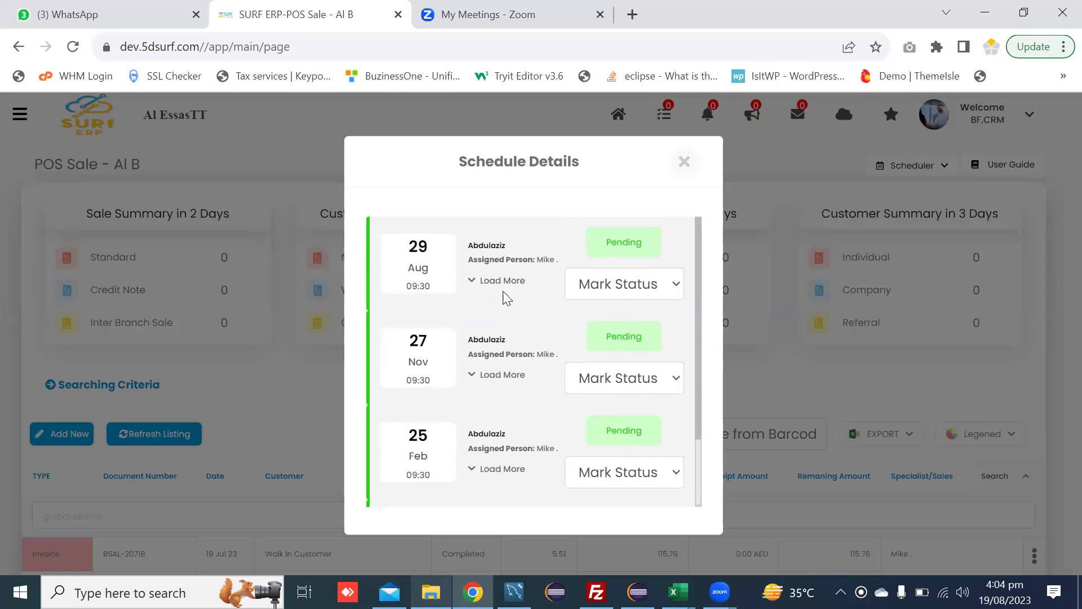
click(476, 281)
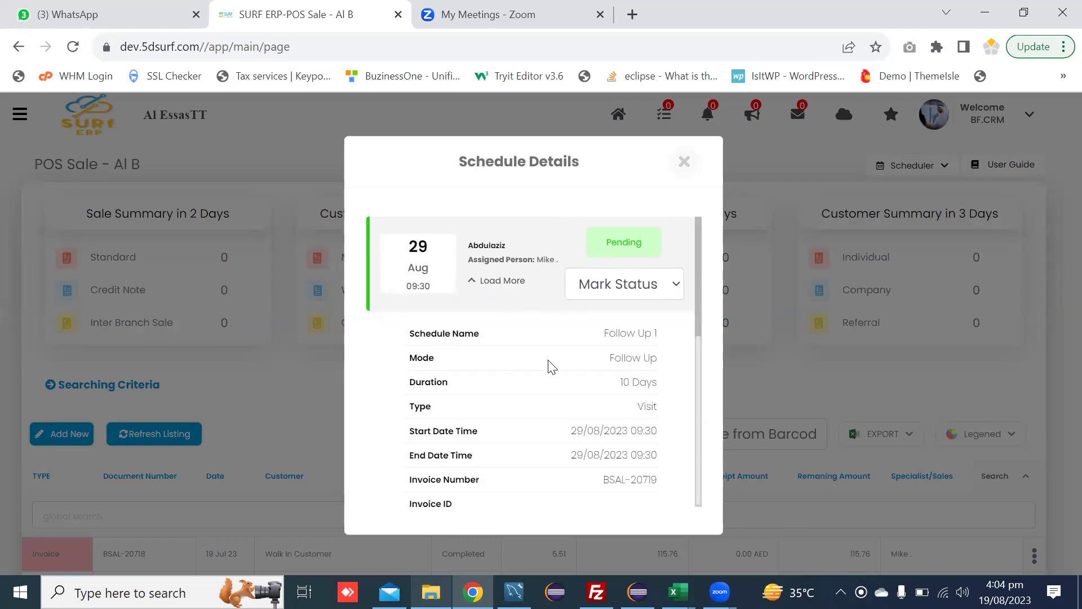
scroll(495, 357, down, 3)
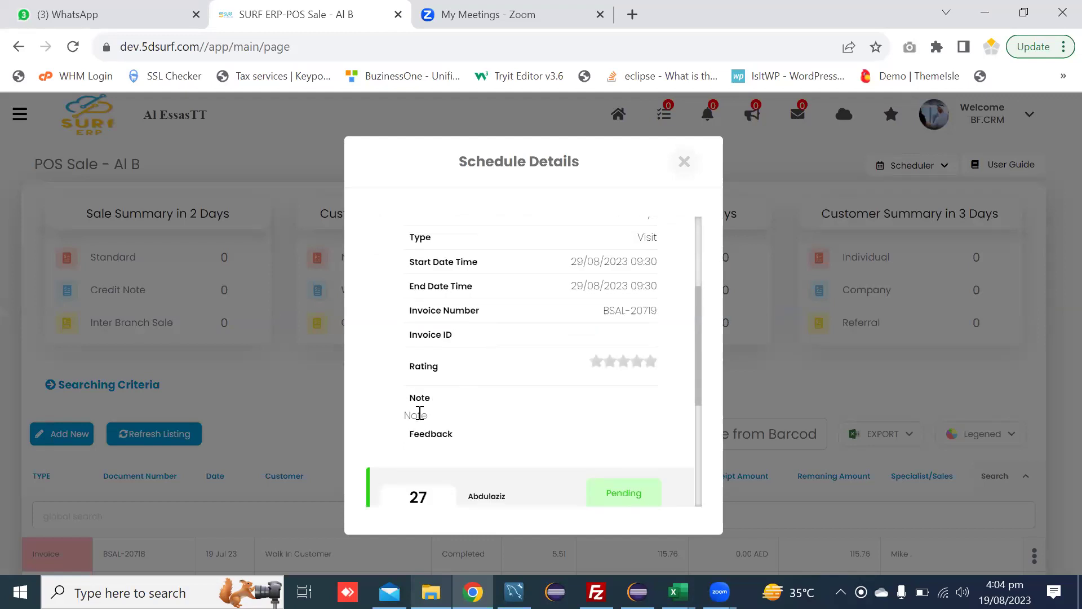
scroll(495, 387, up, 3)
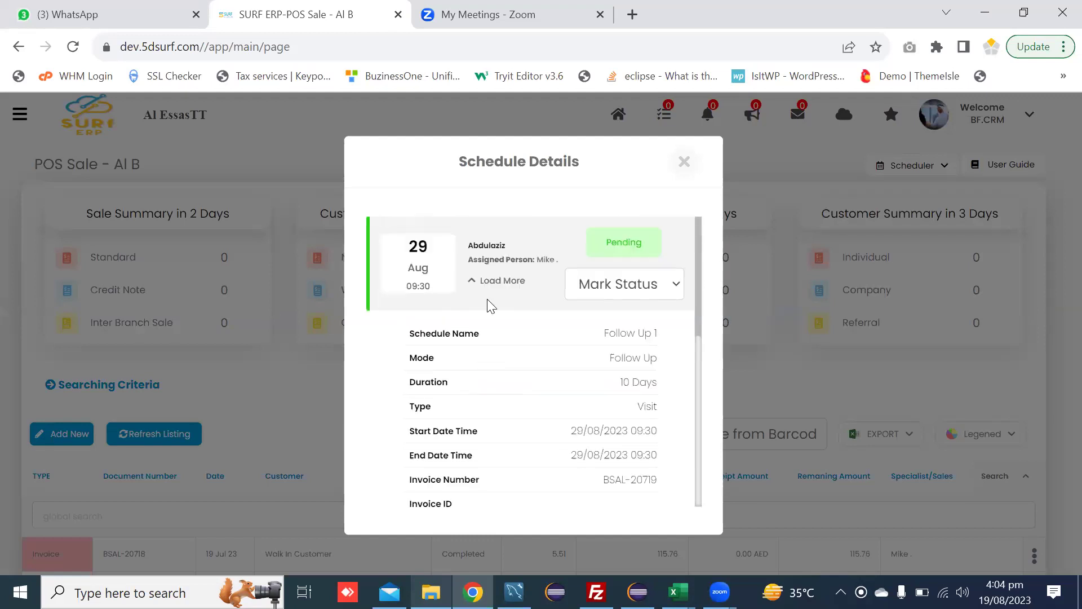
click(474, 282)
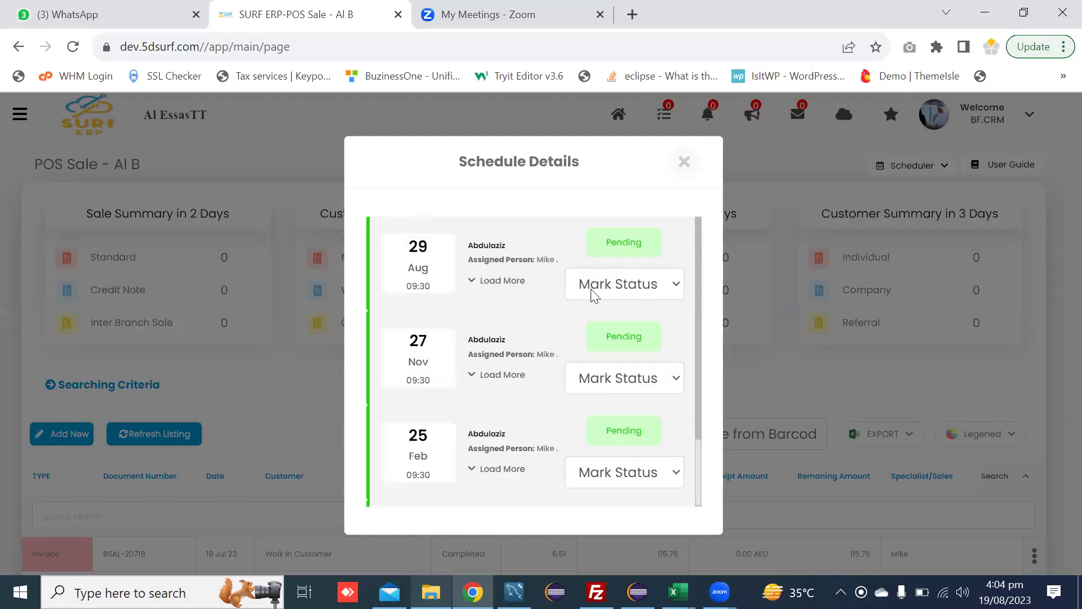
- Set the 29 Aug follow-up to Done with remark 'Feedback Remarks' and 3.5 stars
click(623, 285)
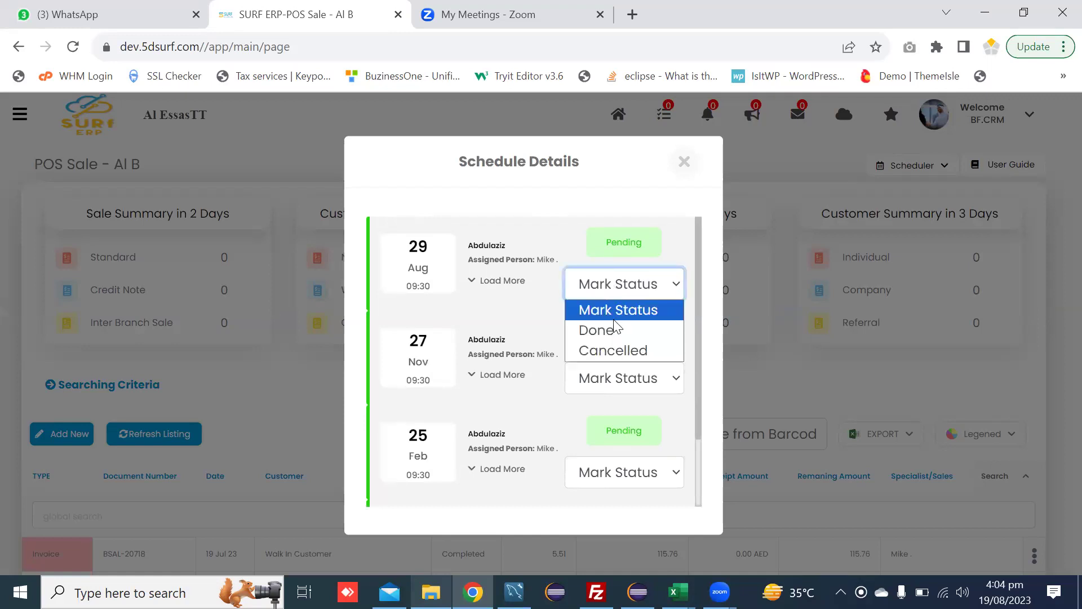
click(613, 330)
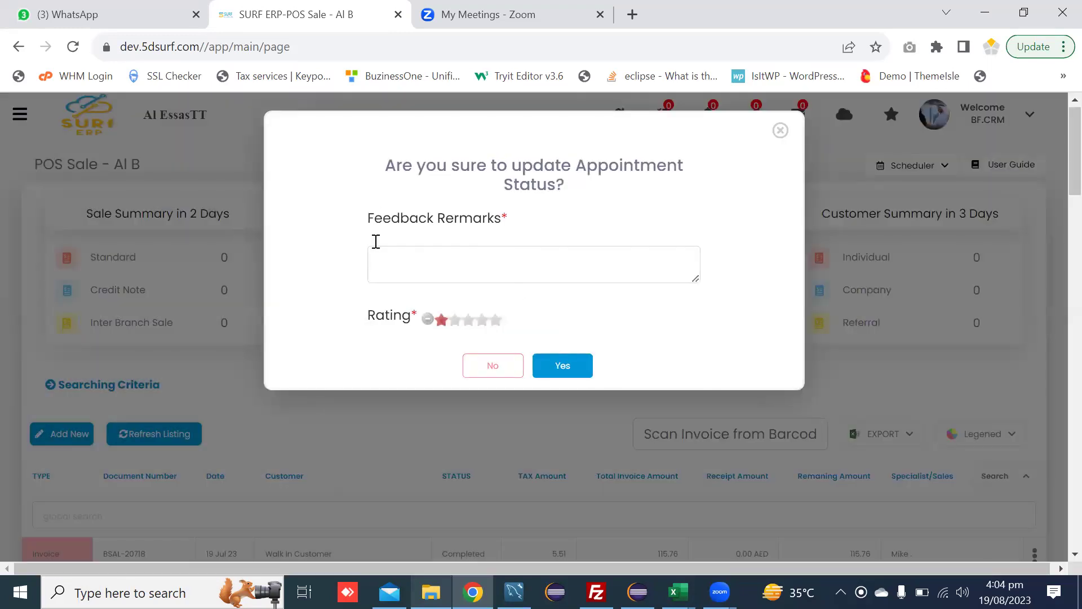
drag(367, 220, 504, 225)
key(ctrl+c)
click(466, 268)
key(ctrl+v)
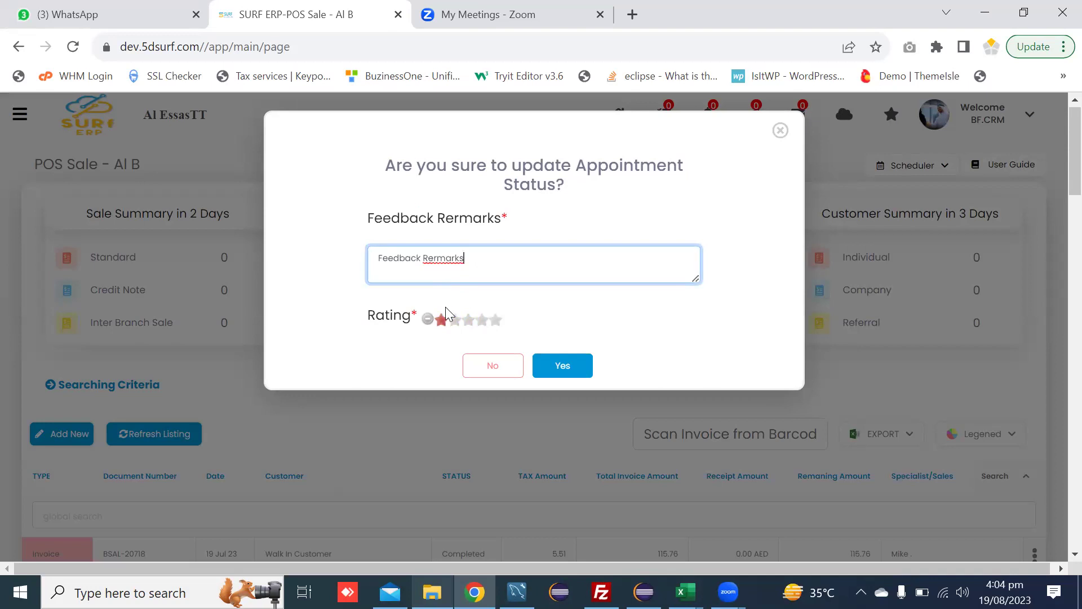
click(481, 320)
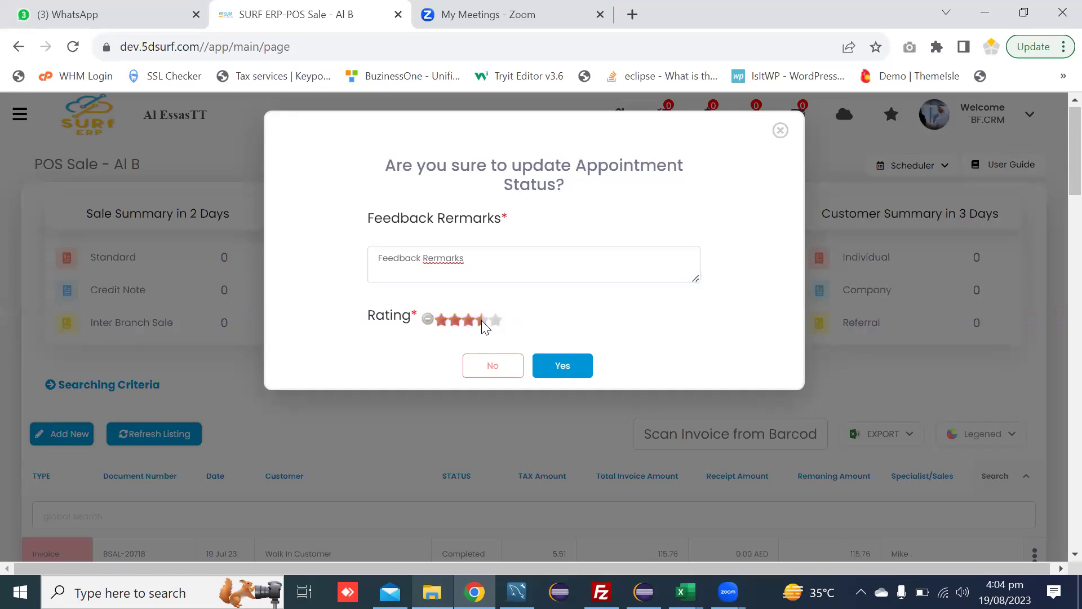
click(567, 366)
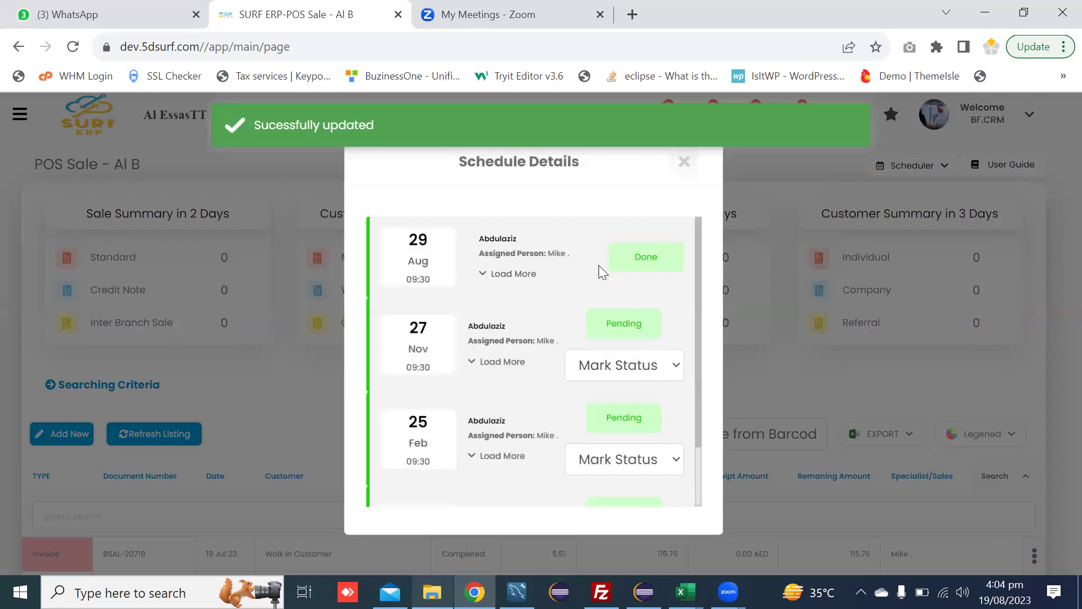
click(494, 275)
scroll(536, 302, down, 3)
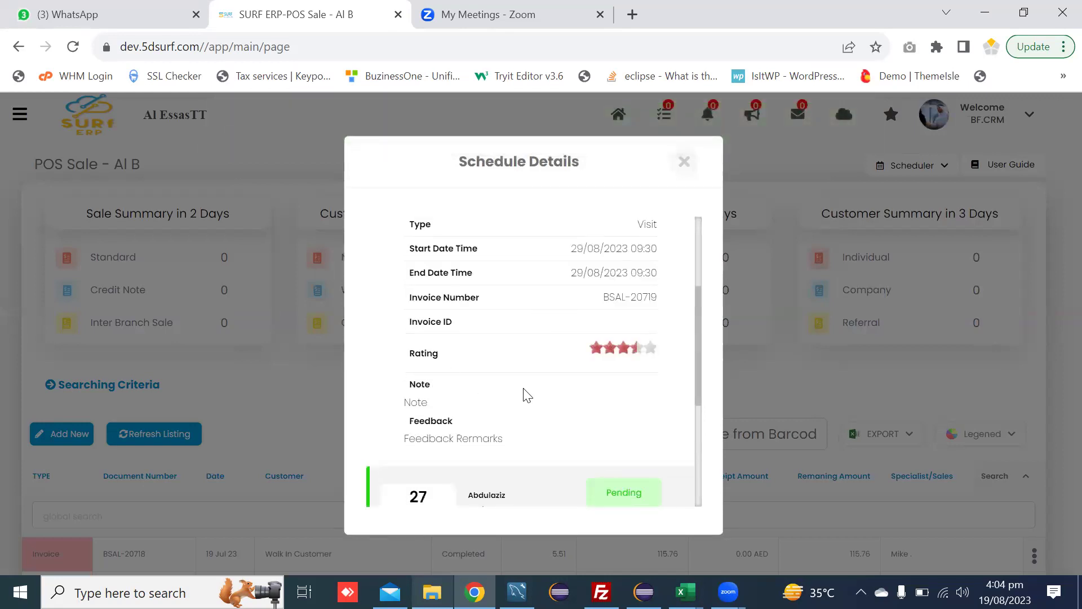
- Collapse the 29 Aug details and expand the 27 Nov follow-up
scroll(525, 389, up, 3)
click(483, 275)
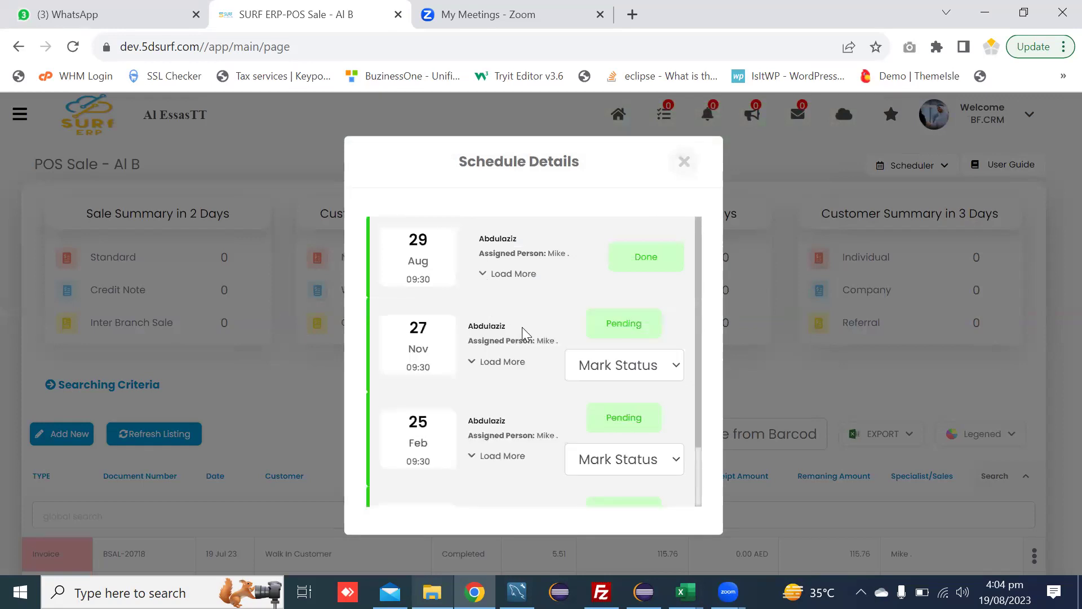
scroll(522, 327, down, 1)
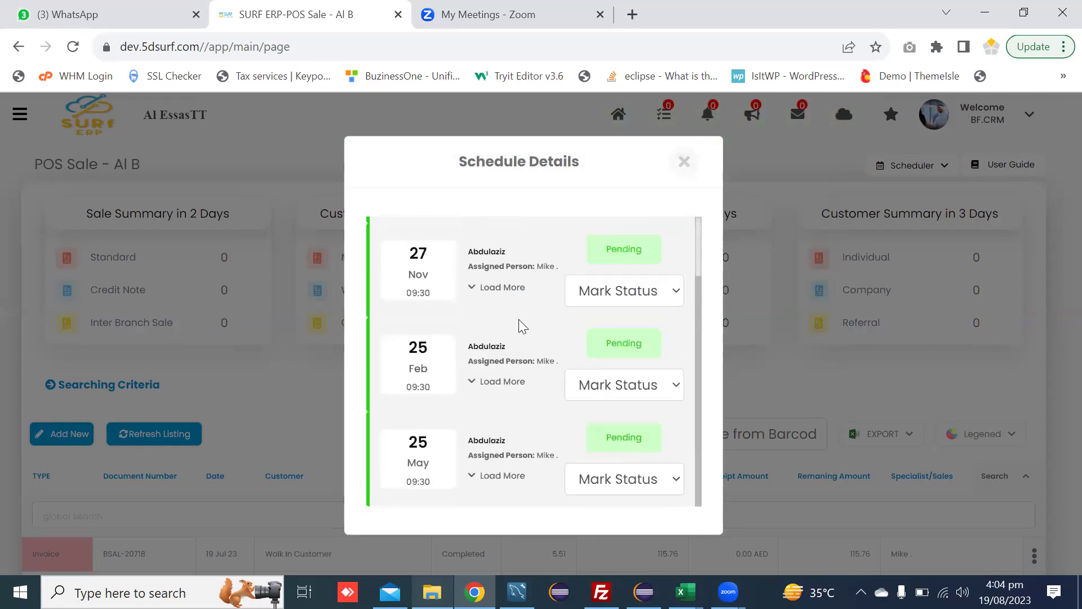
scroll(492, 288, up, 1)
scroll(529, 349, down, 1)
click(480, 289)
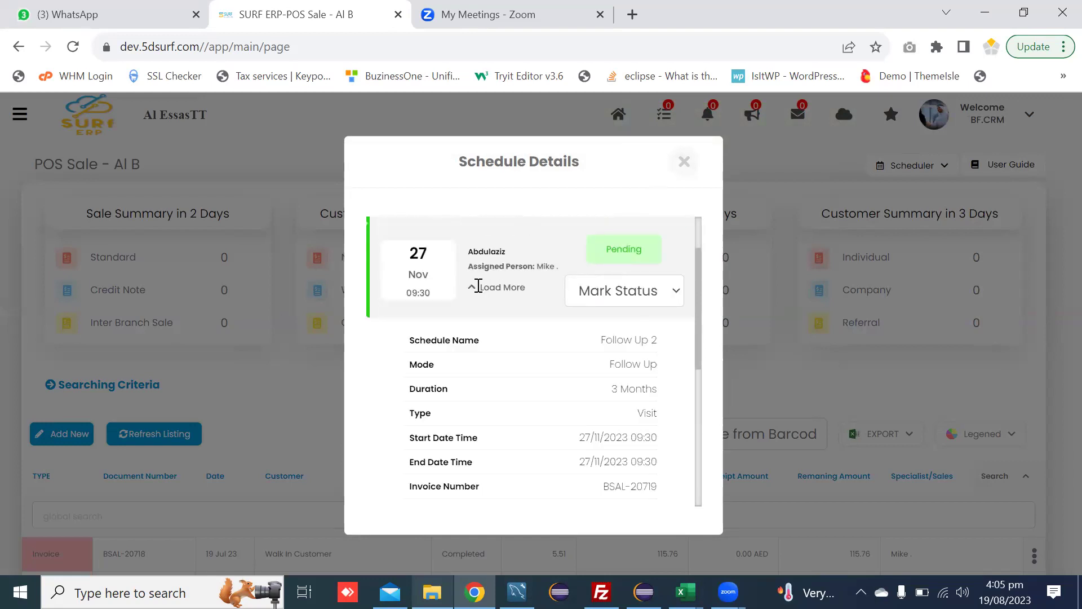
- Mark the 27 Nov follow-up Cancelled with a cancel remark and two stars
click(620, 302)
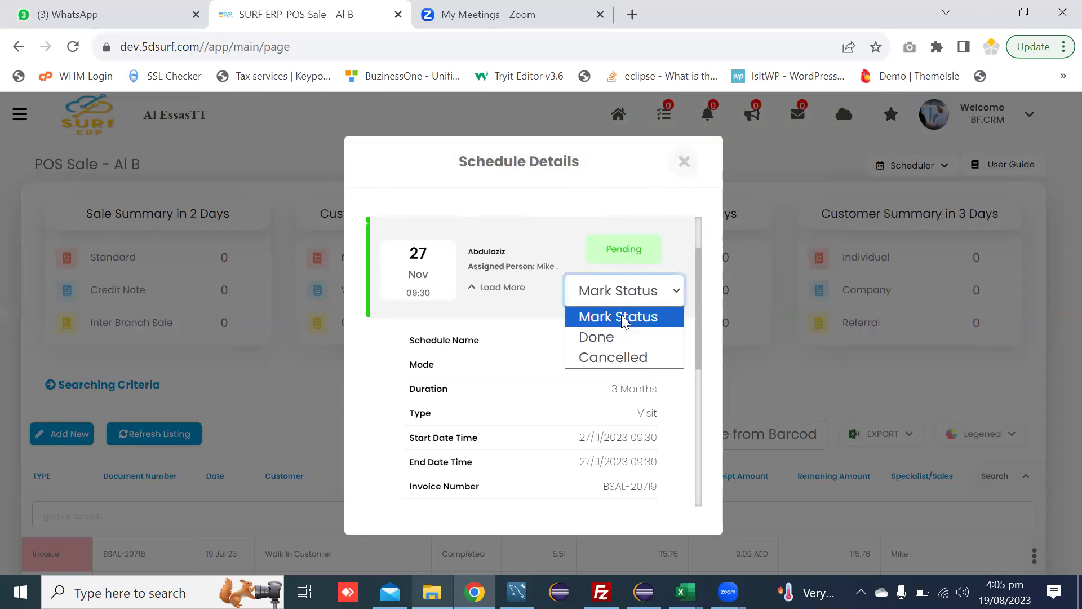
click(615, 356)
click(487, 261)
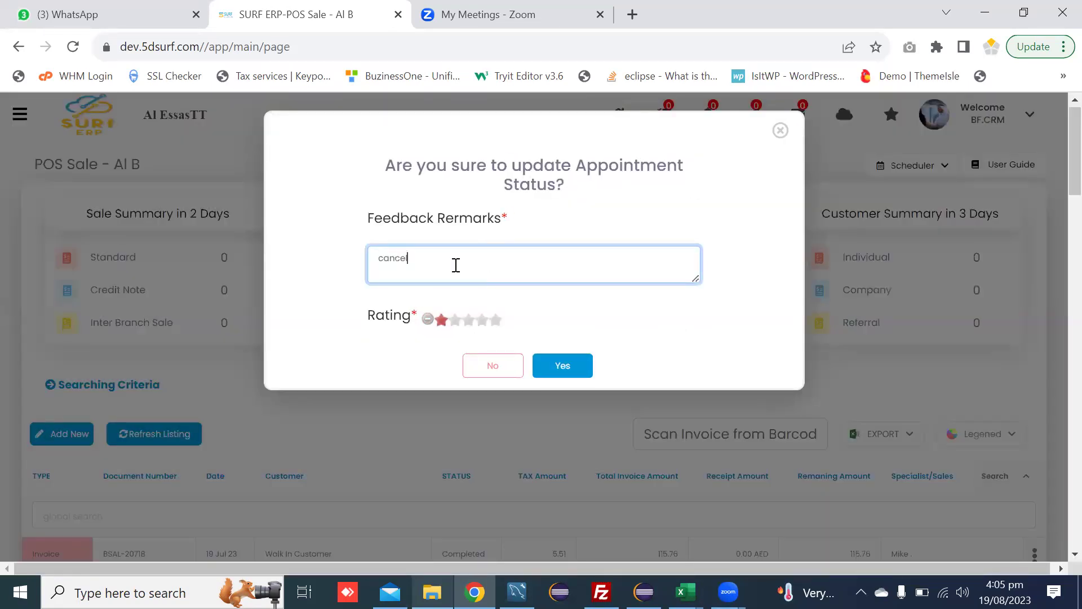
click(455, 320)
click(564, 367)
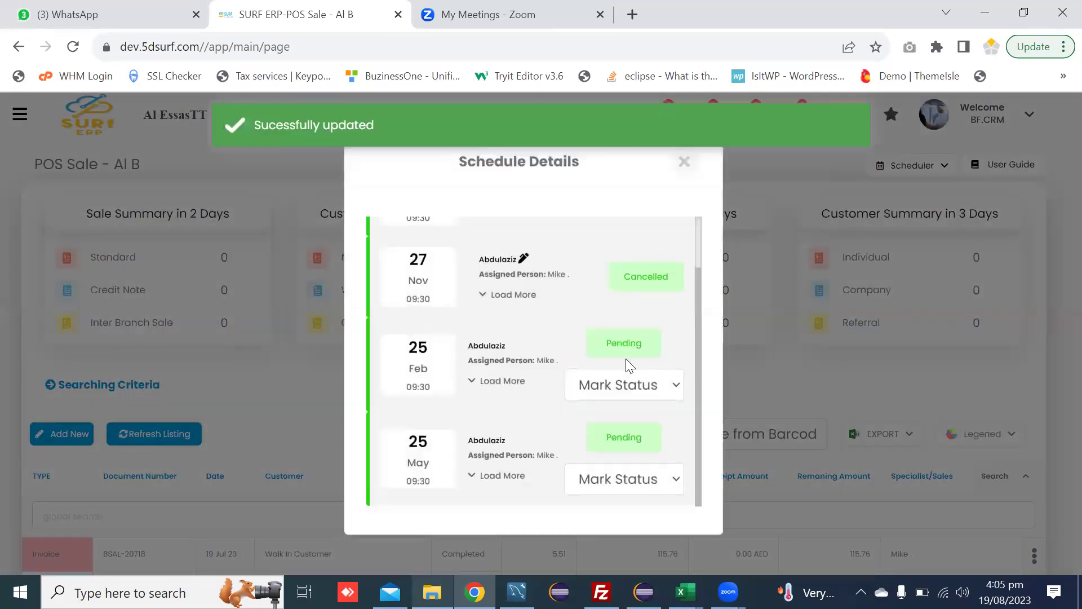
scroll(528, 314, up, 1)
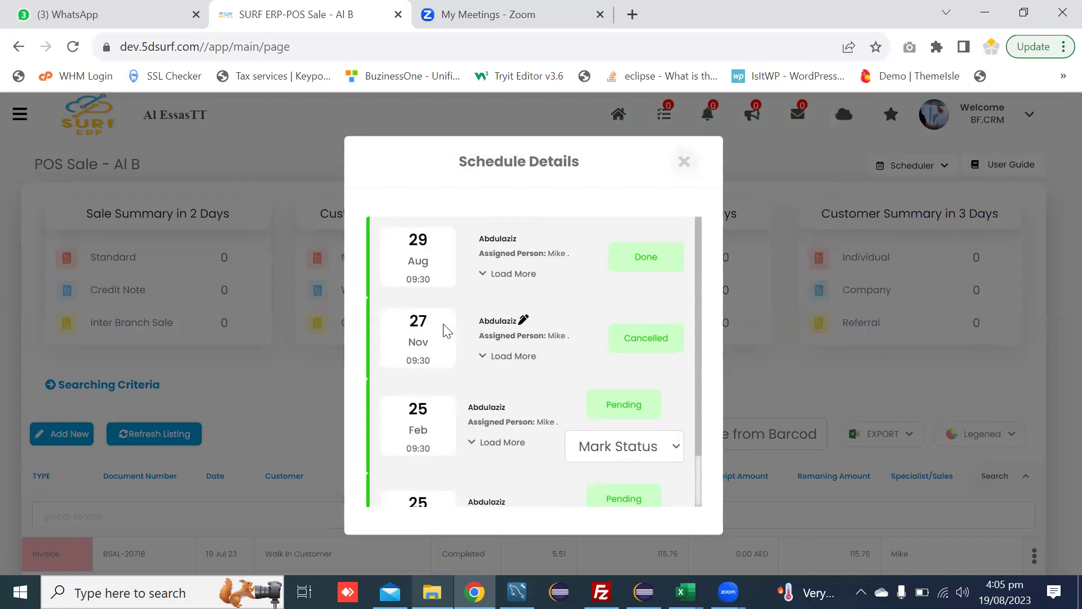
- Create a schedule from the 27 Nov entry named 'Follow Up 2 new schedule' and save it
click(524, 321)
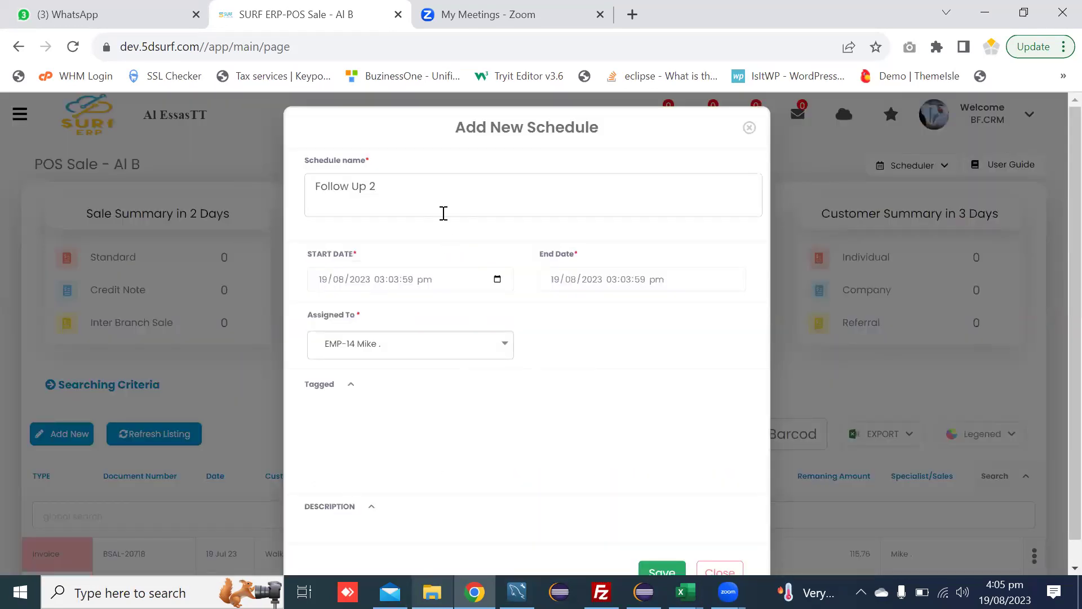
click(431, 197)
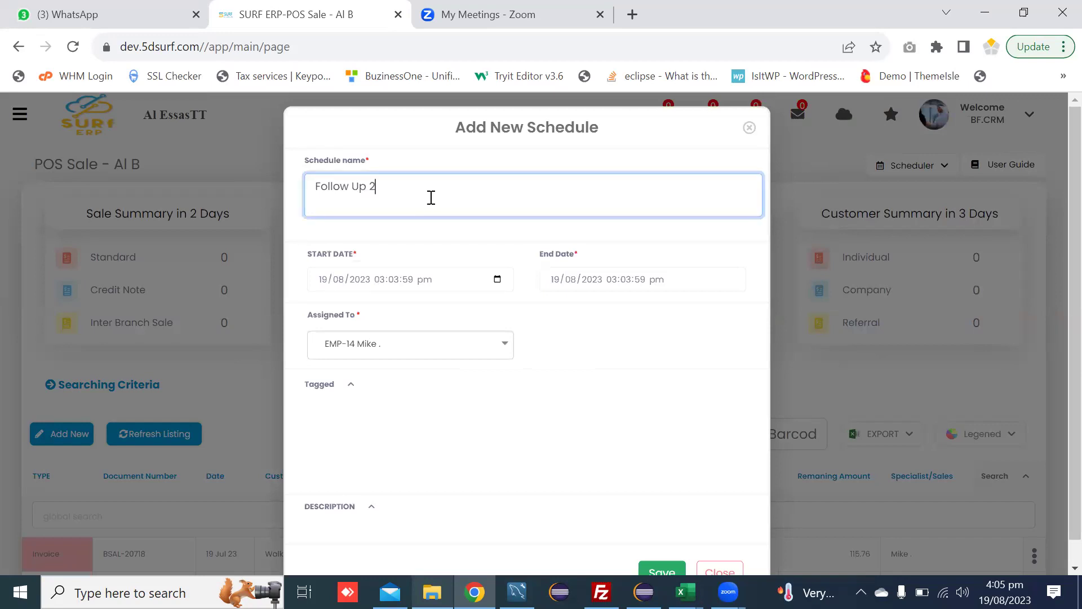
text(new schedule)
scroll(520, 279, down, 1)
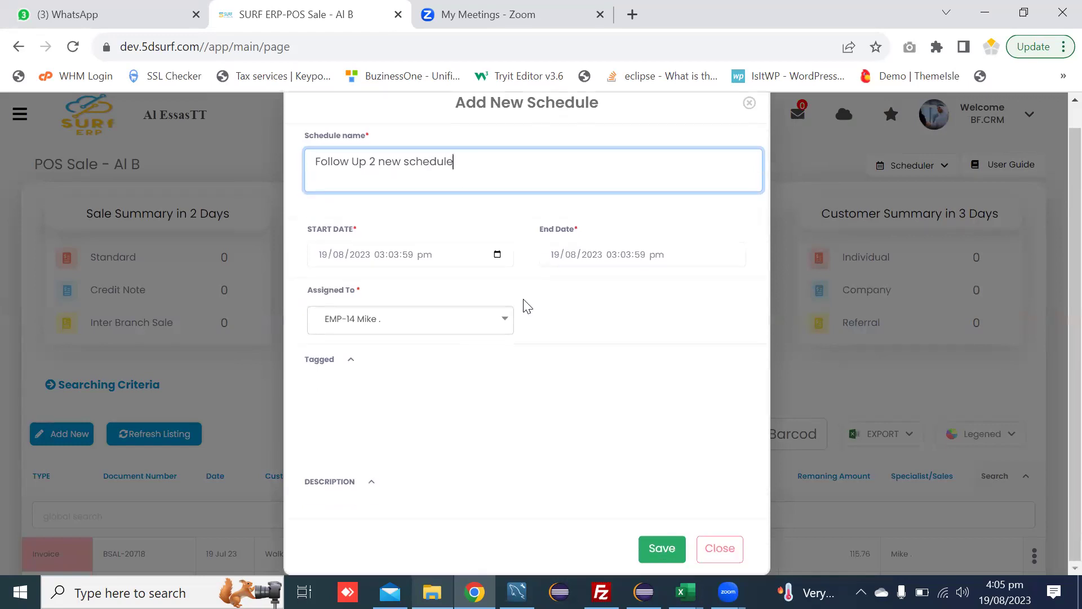
click(663, 555)
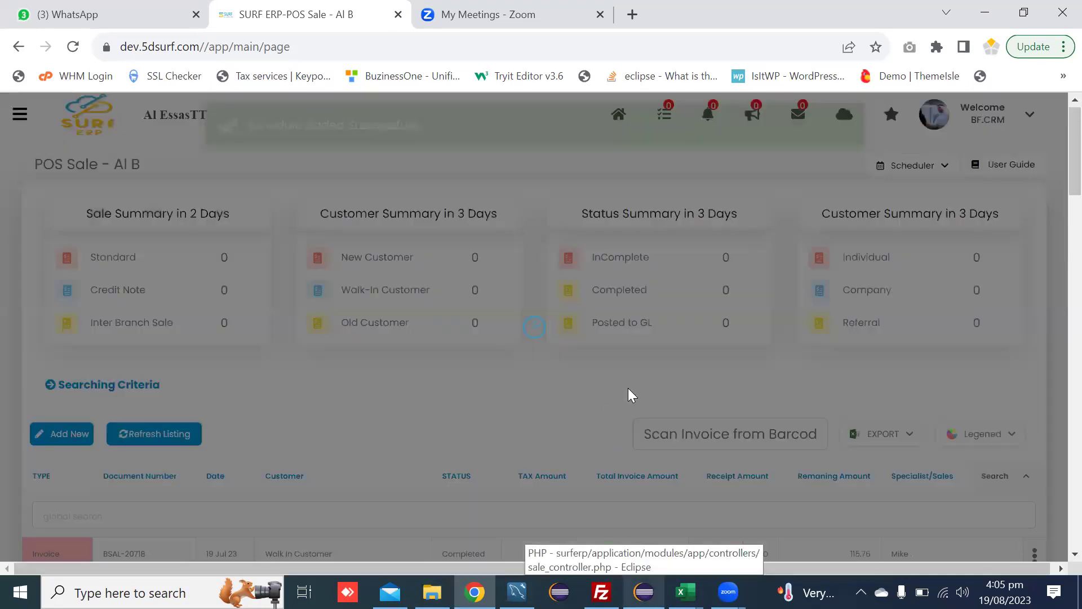
- Search customer schedules and open the first matching customer's schedules
click(912, 165)
click(888, 252)
click(319, 211)
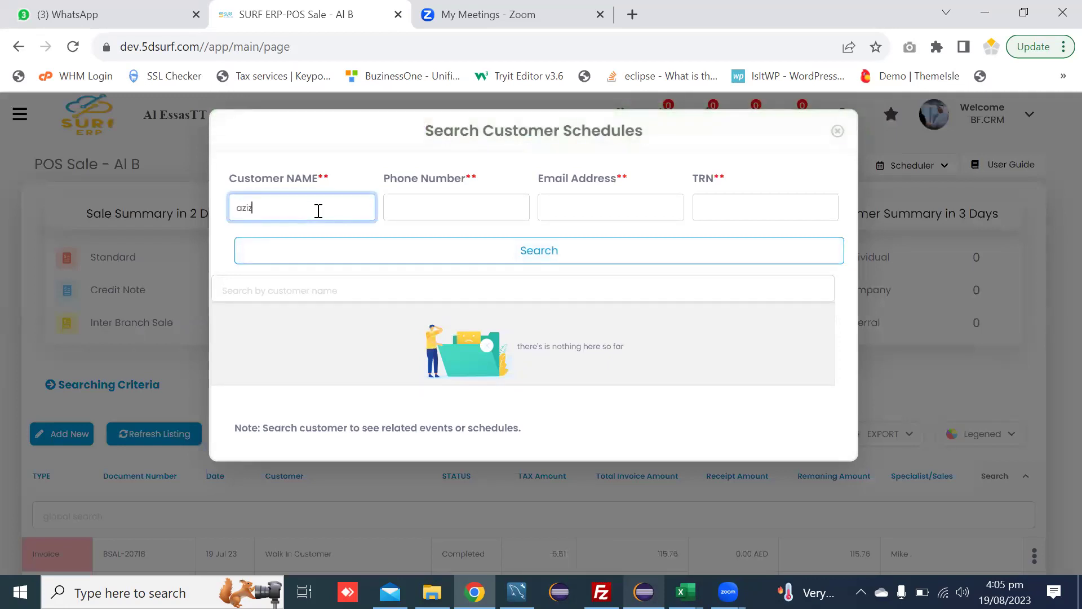
click(539, 253)
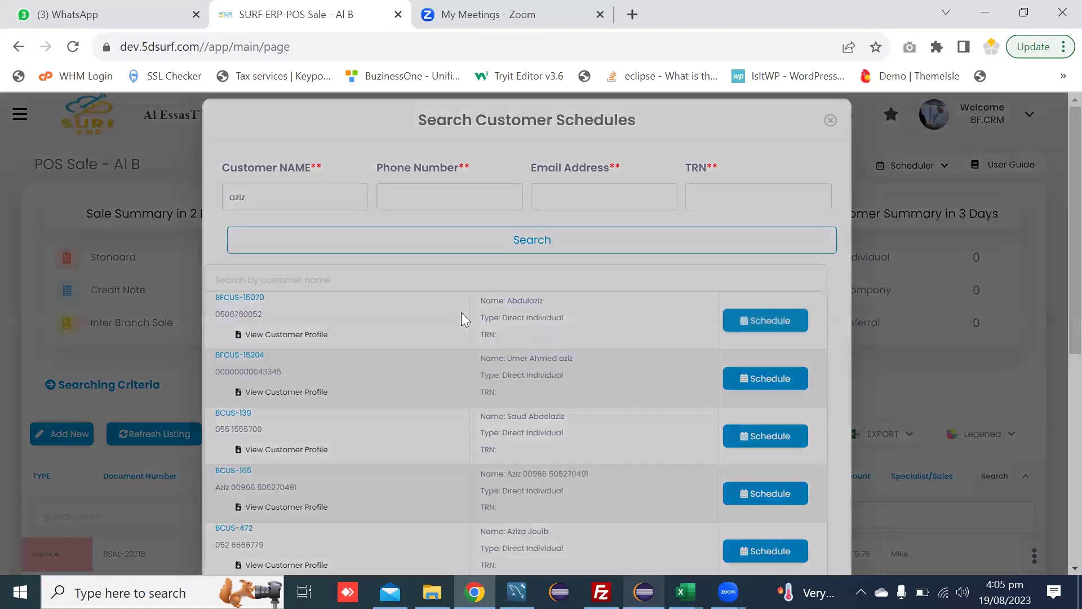
click(461, 312)
- Check the new 19 Aug follow-up is pending, then close Schedule Details
scroll(531, 327, down, 3)
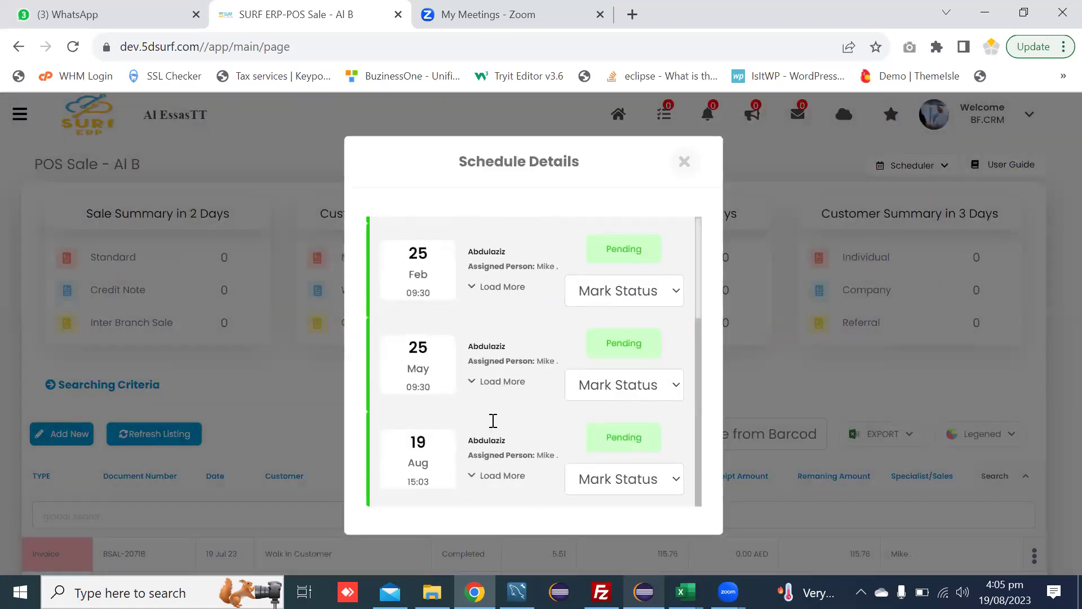
click(479, 474)
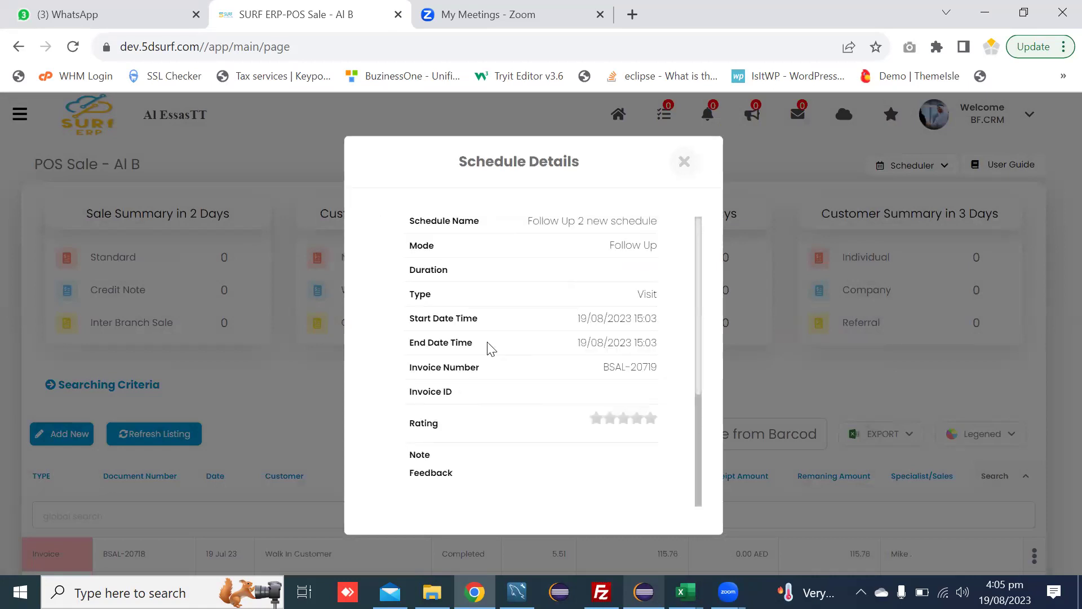
scroll(566, 322, up, 2)
double_click(613, 305)
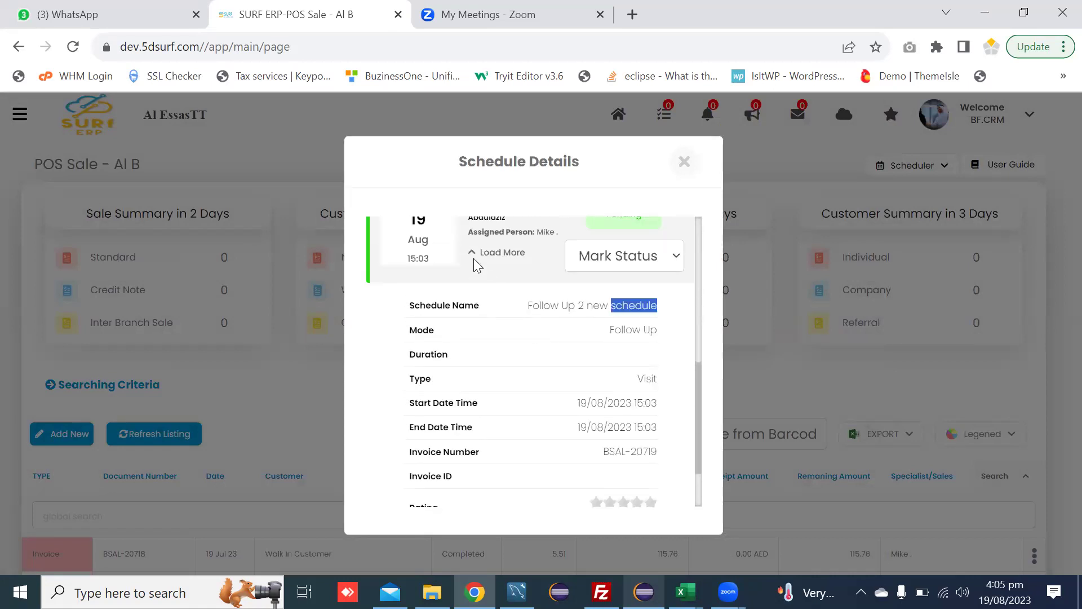
click(473, 252)
scroll(506, 362, up, 3)
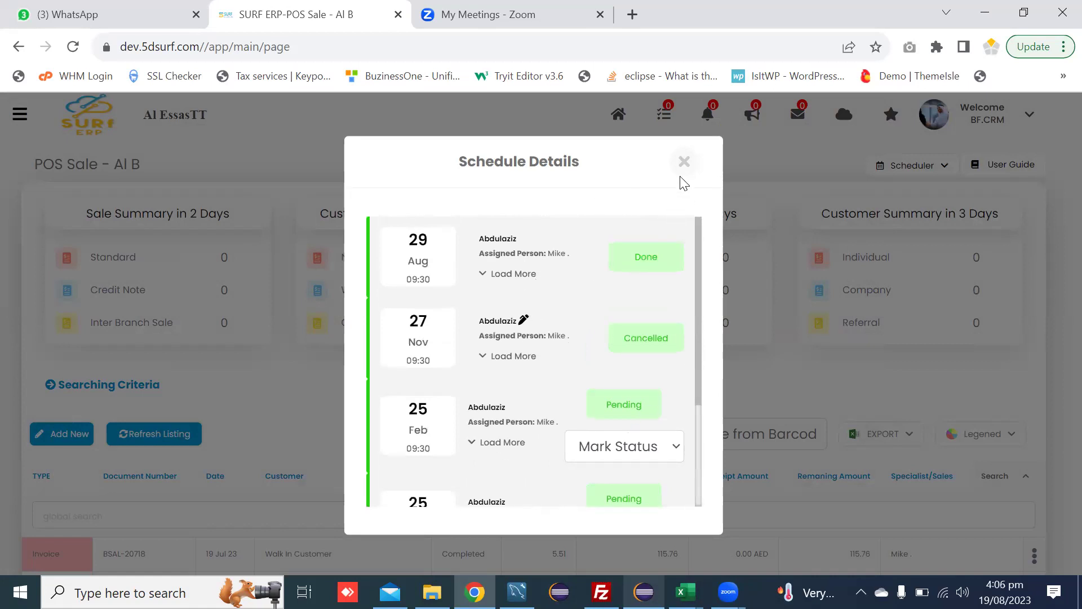
click(684, 162)
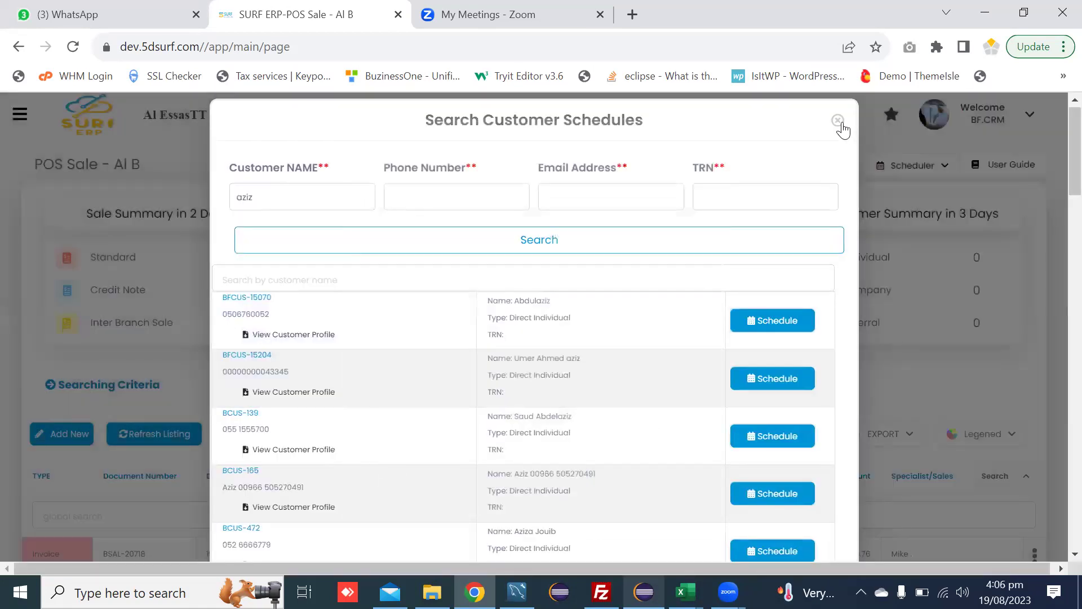
click(841, 124)
- Search schedules for customer aziz, review the result, then close both dialogs
scroll(380, 355, down, 1)
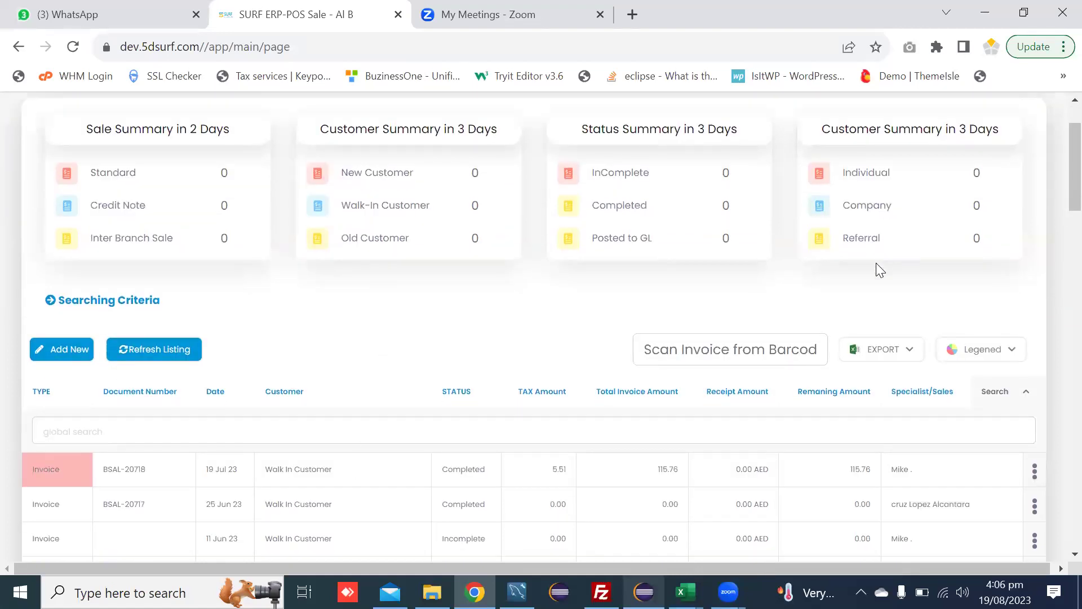
scroll(876, 263, up, 1)
click(914, 170)
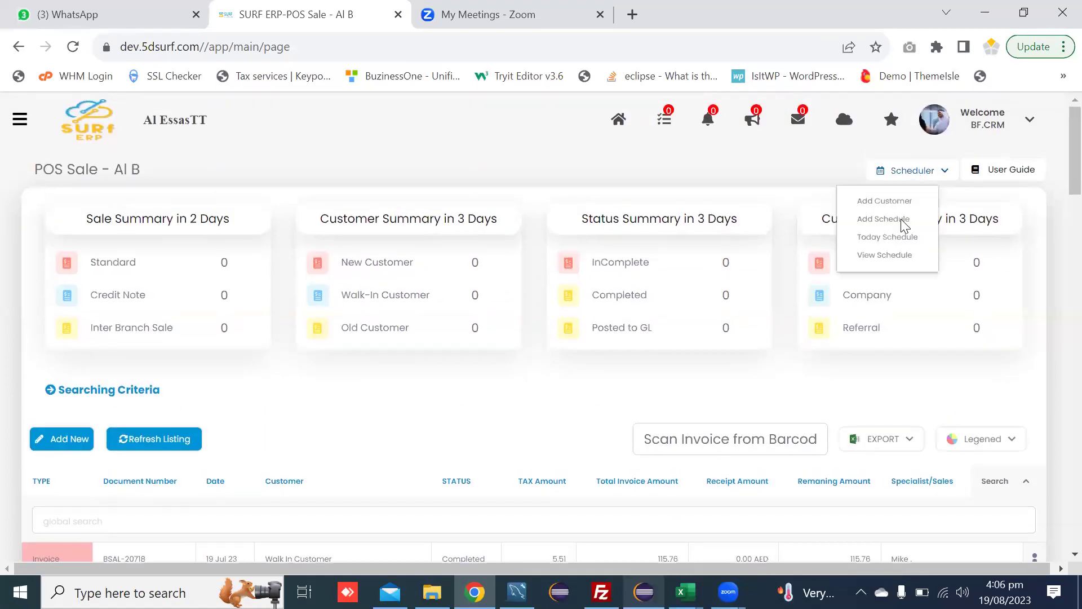
click(893, 255)
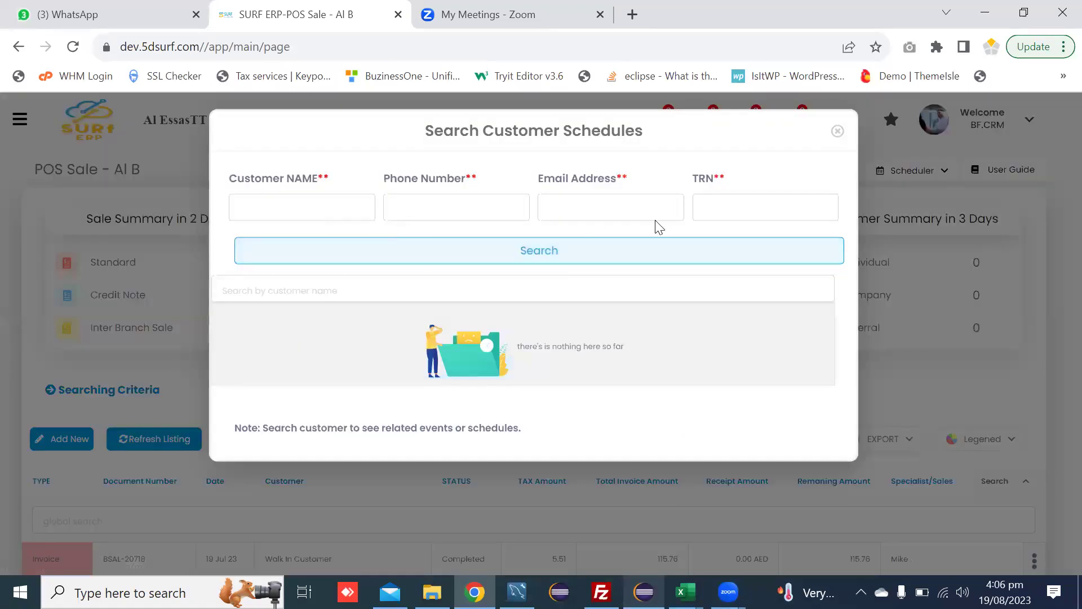
click(297, 210)
text(aziz)
click(480, 250)
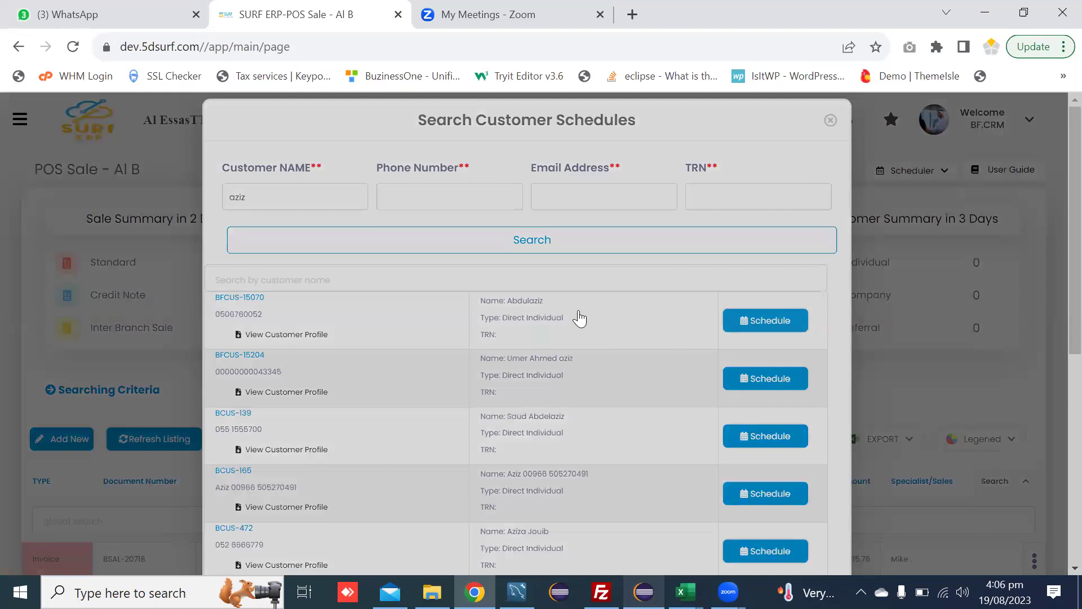
click(579, 319)
scroll(515, 299, down, 1)
scroll(513, 279, up, 1)
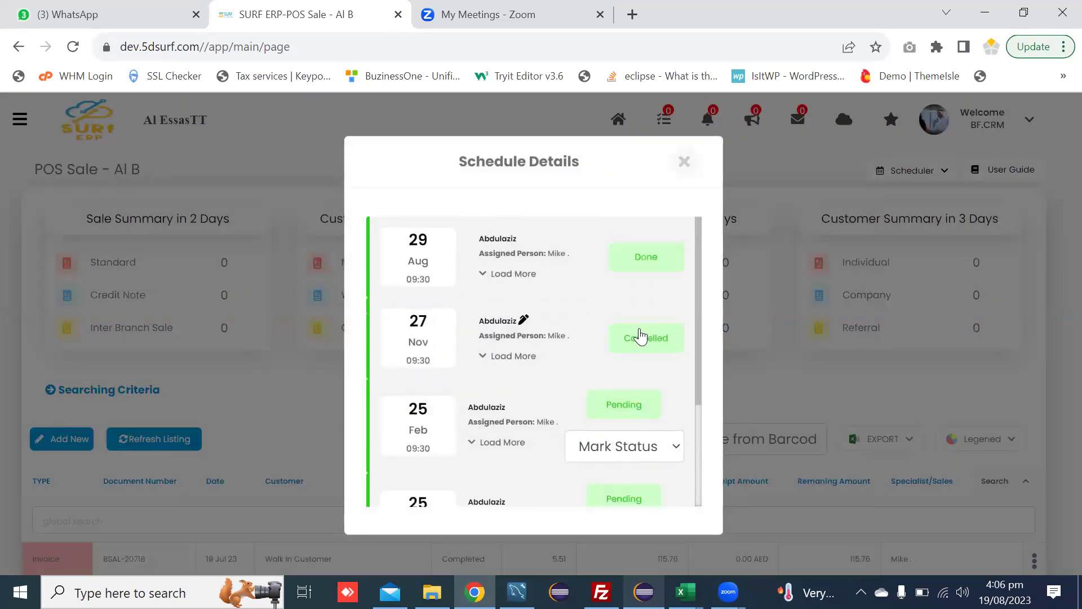
scroll(642, 337, down, 1)
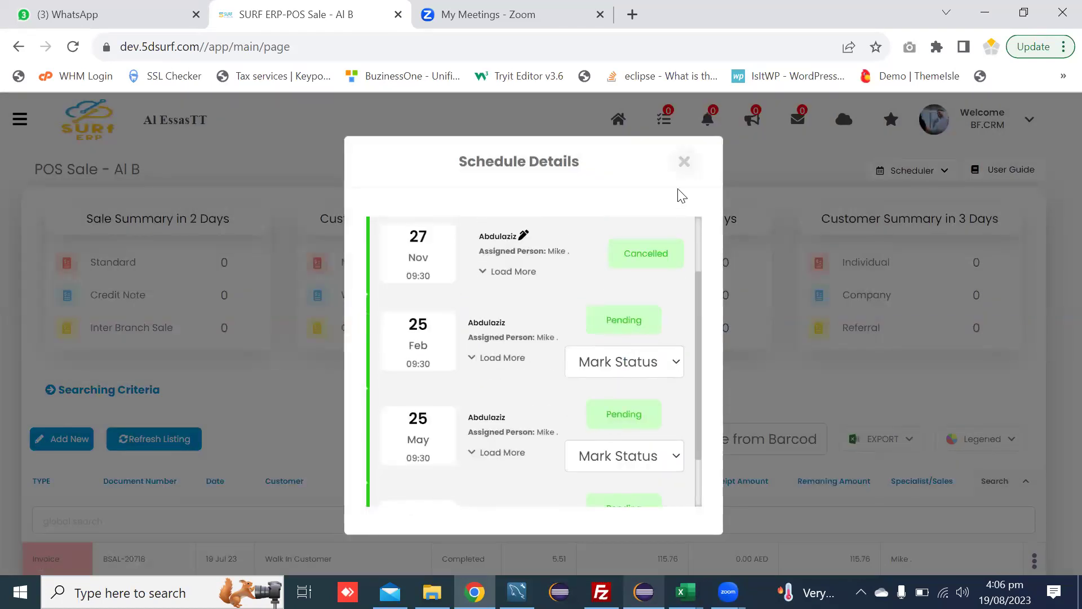
click(684, 162)
click(840, 121)
- Open Today Schedule and switch the filter through Yesterday and Tomorrow back to Today
click(928, 171)
click(895, 238)
click(637, 232)
click(642, 261)
click(647, 232)
click(636, 276)
click(647, 231)
click(636, 246)
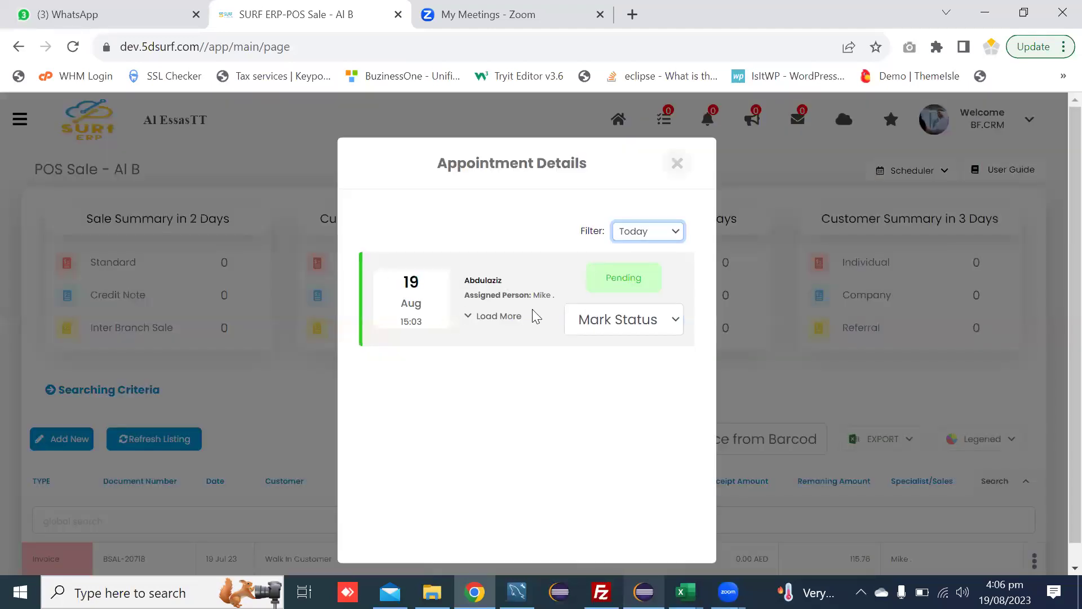
- Mark the 19 Aug 15:03 appointment Done with remark 'done' and a 3.5-star rating
click(471, 316)
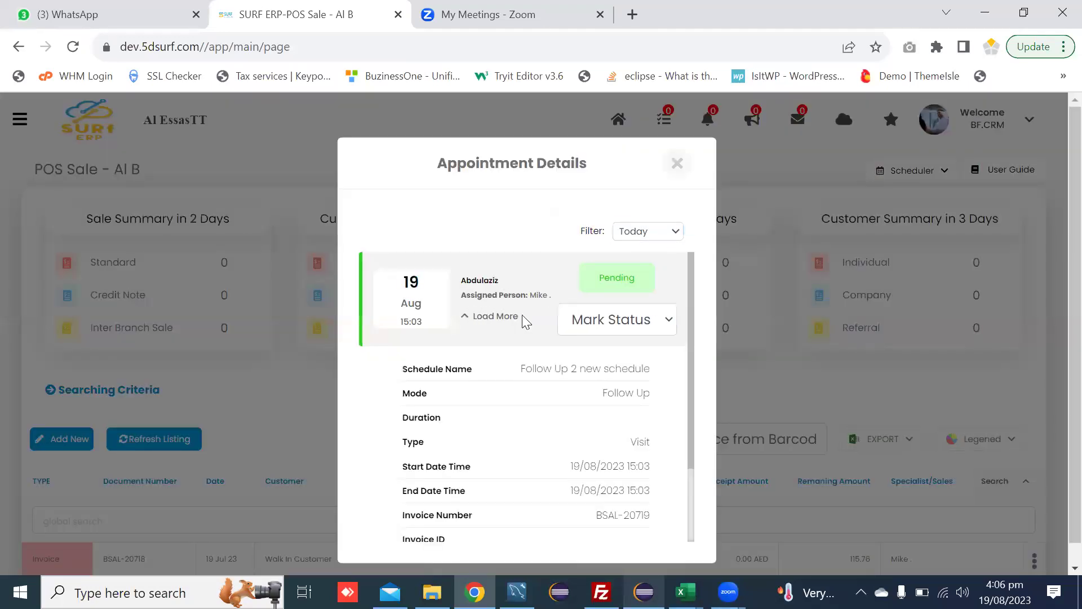
click(612, 320)
click(612, 367)
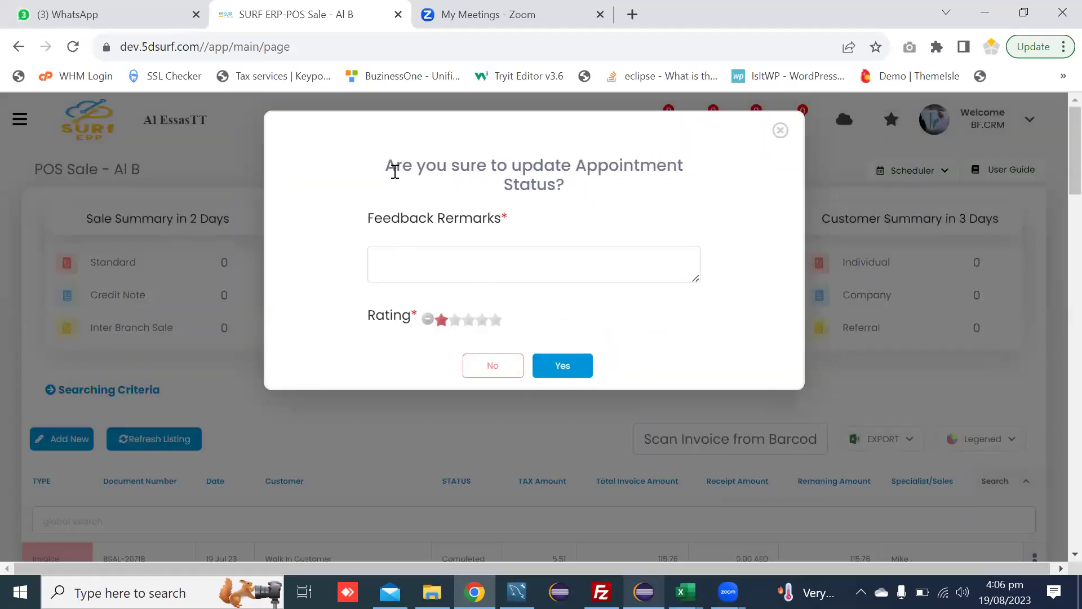
click(405, 249)
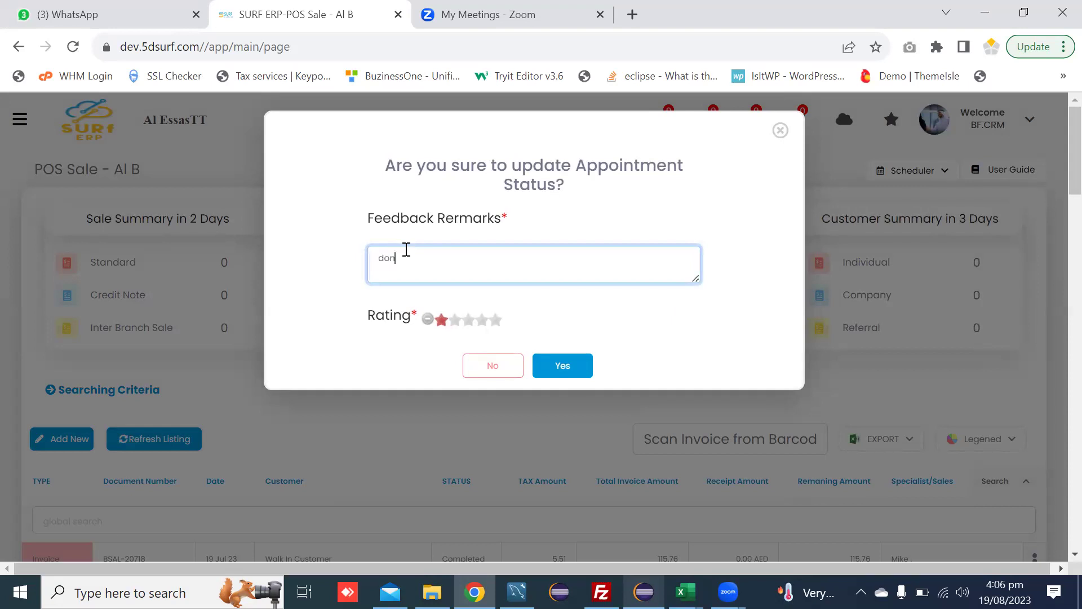
text(done)
click(480, 321)
click(559, 366)
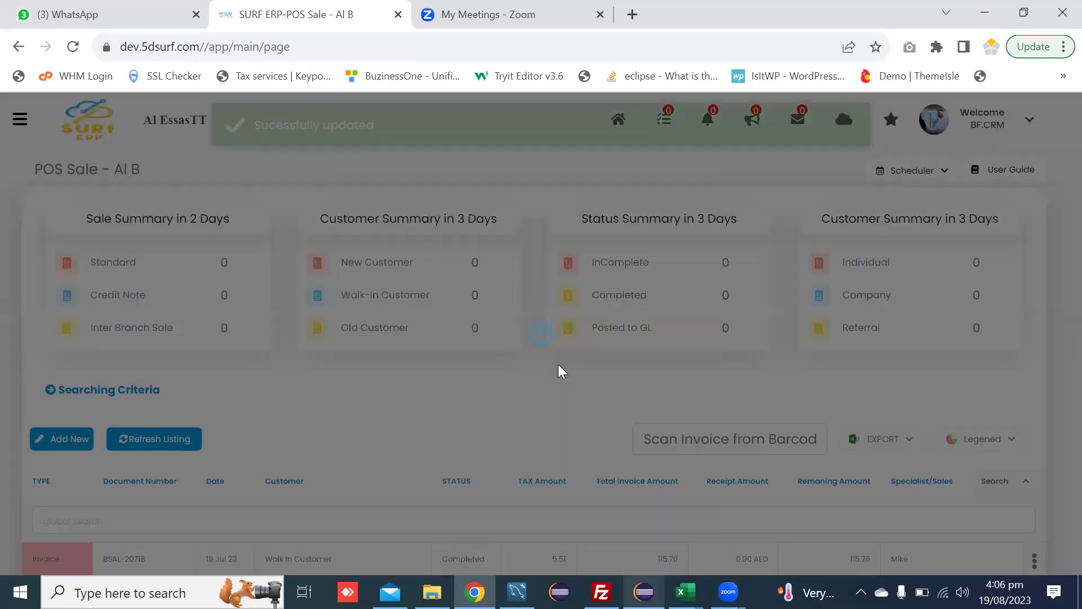
- Scroll through the appointment list to review statuses across dates
scroll(558, 350, down, 5)
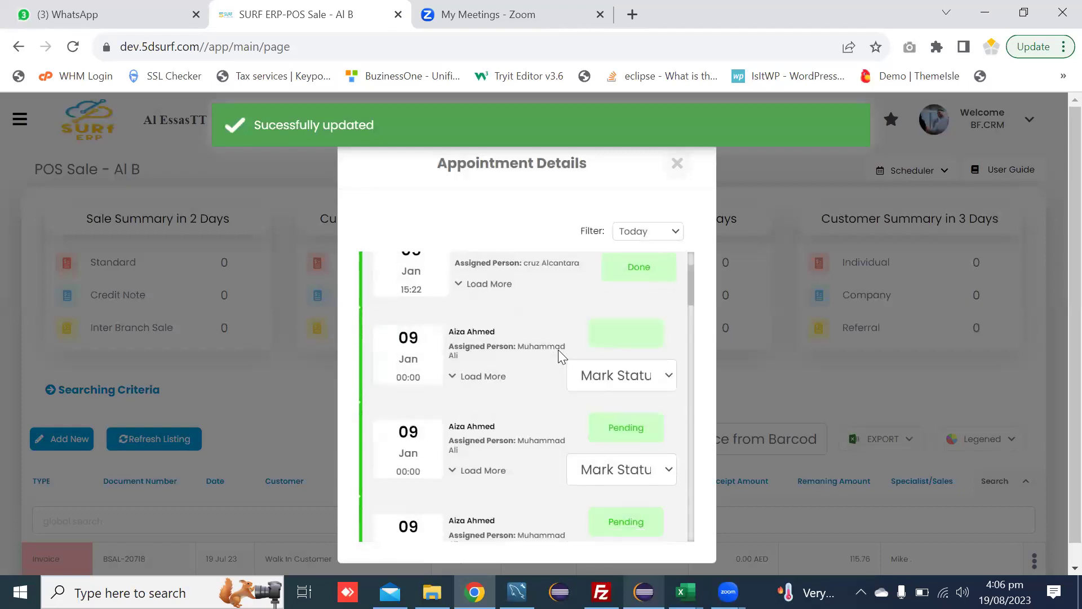
scroll(557, 350, up, 3)
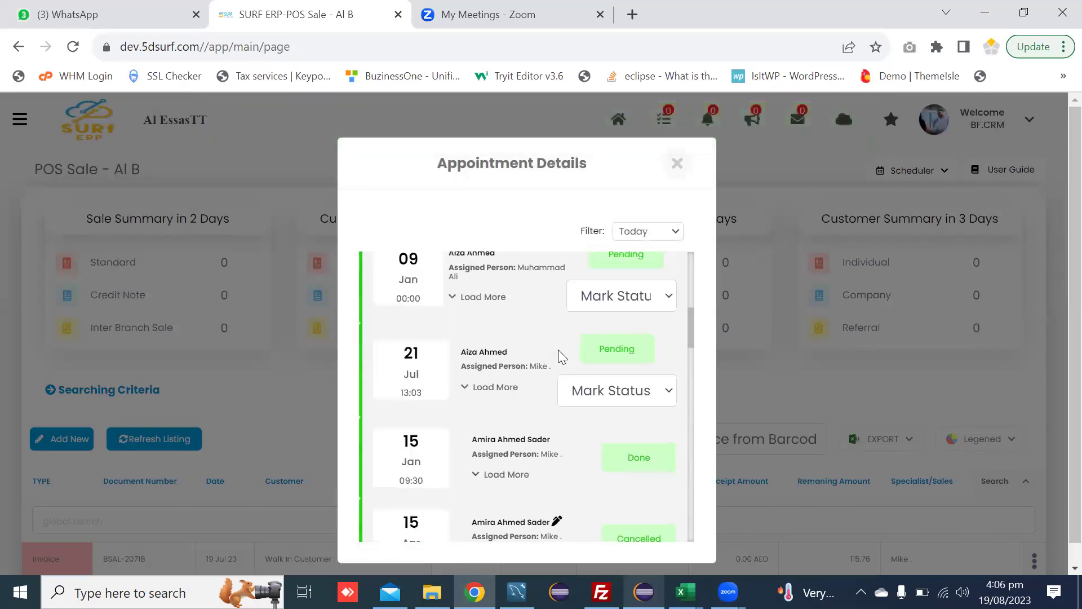
scroll(558, 349, down, 4)
scroll(559, 345, down, 4)
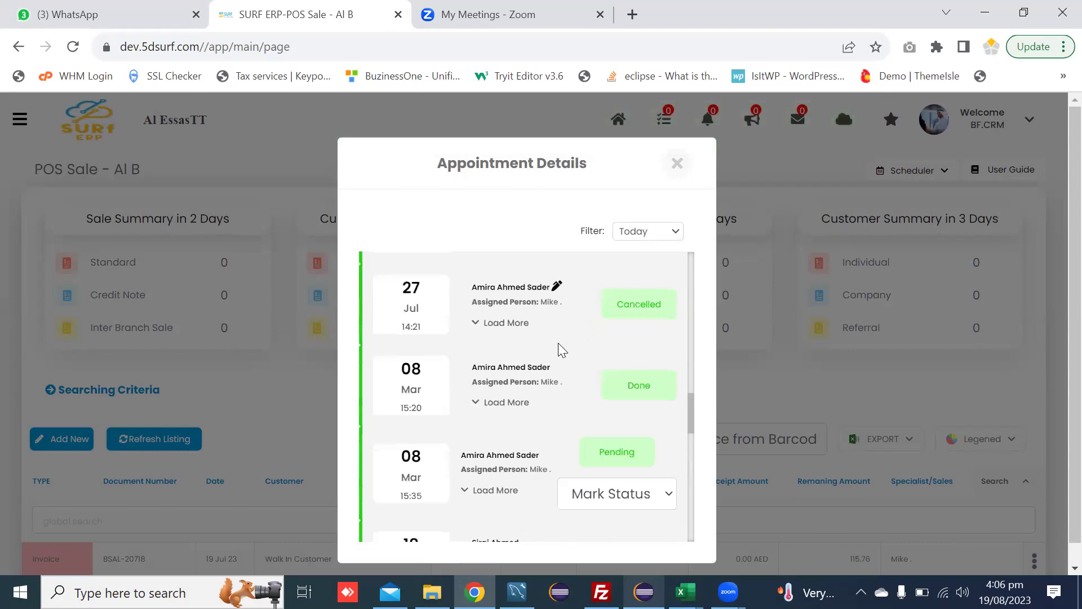
scroll(558, 343, down, 10)
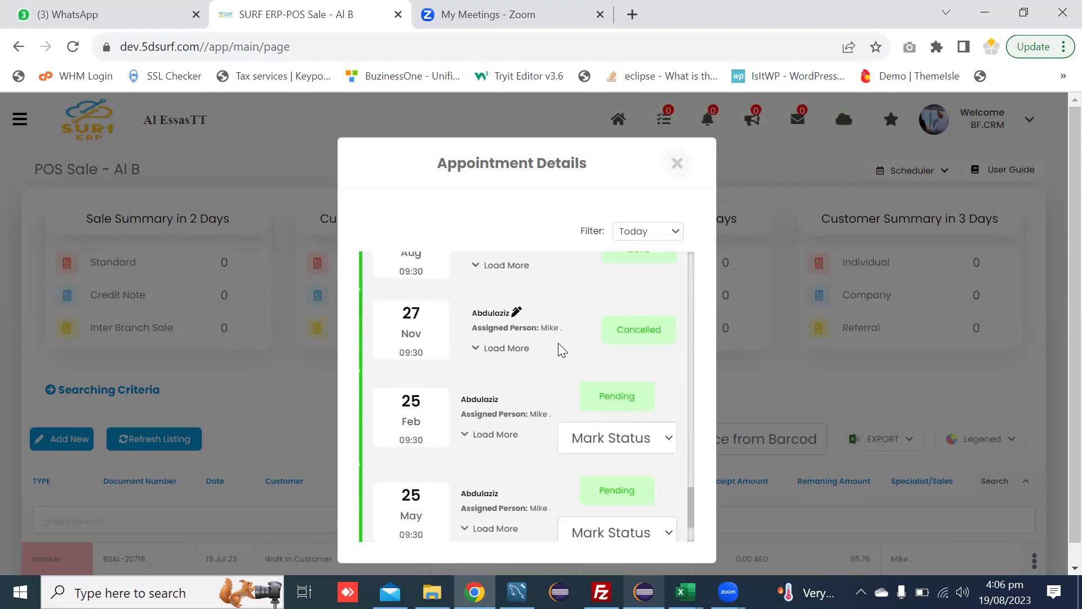
scroll(558, 343, down, 2)
scroll(558, 343, up, 12)
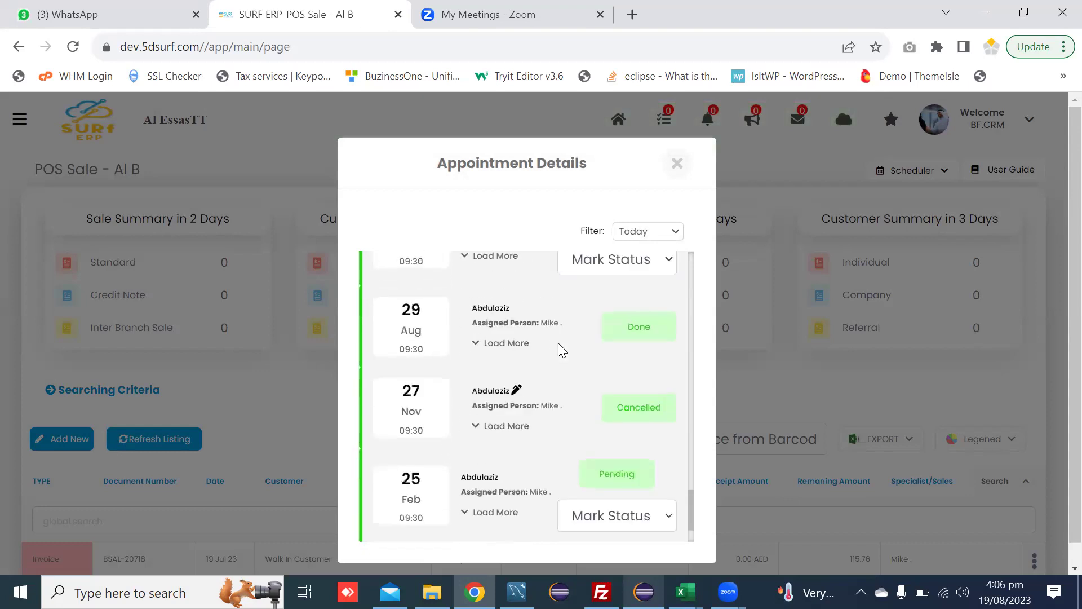
scroll(558, 343, up, 5)
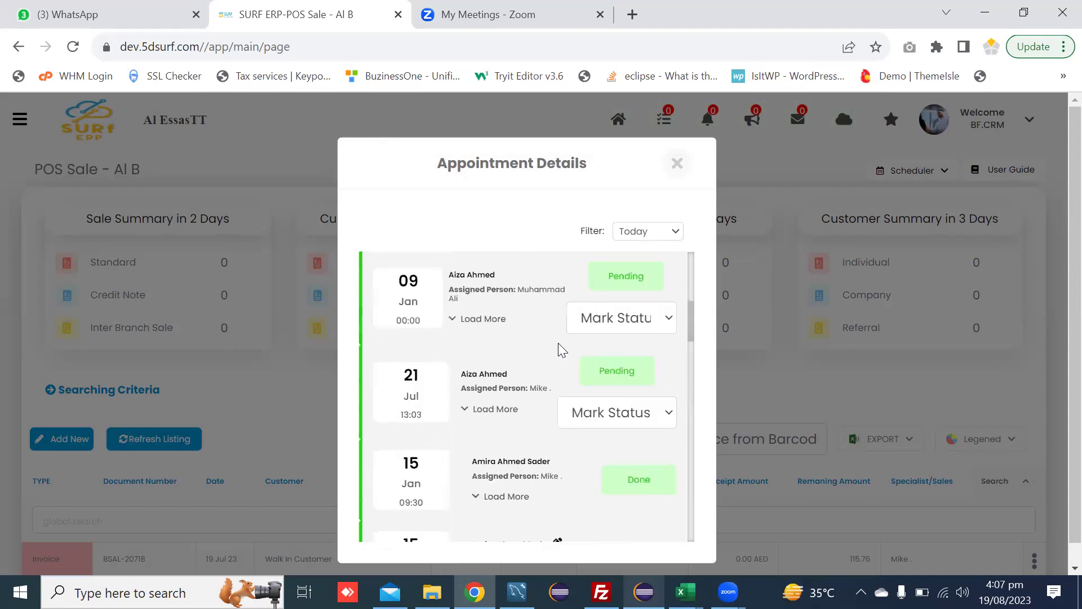
scroll(558, 343, up, 3)
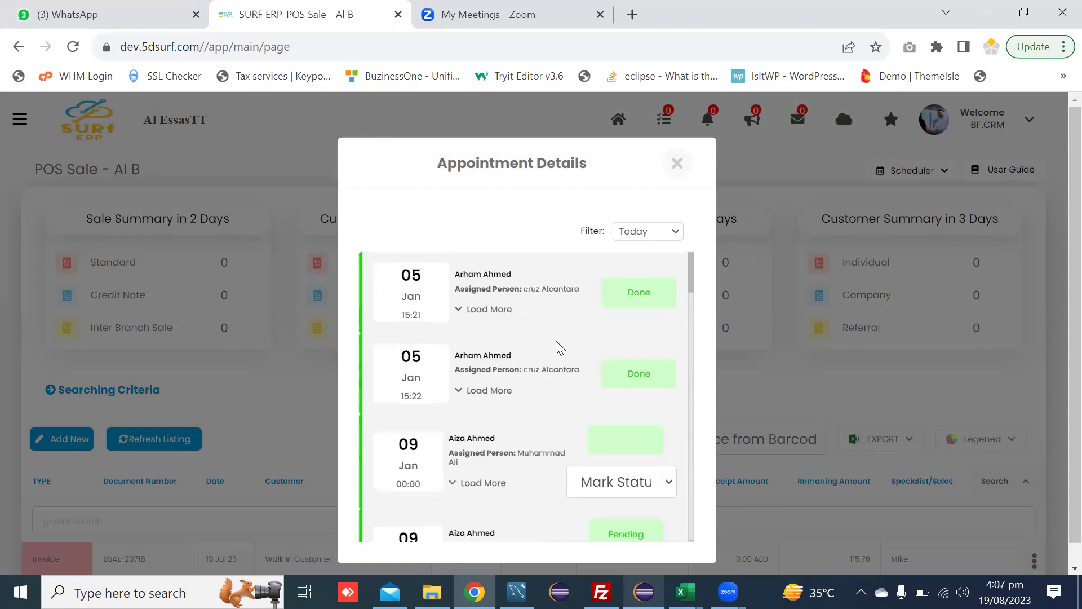
scroll(591, 292, down, 4)
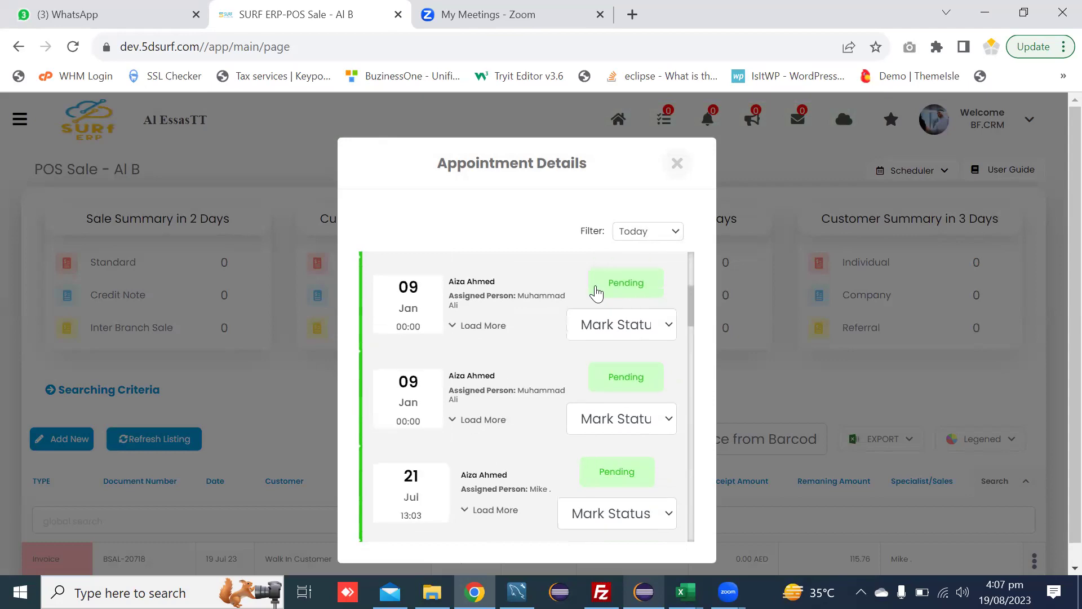